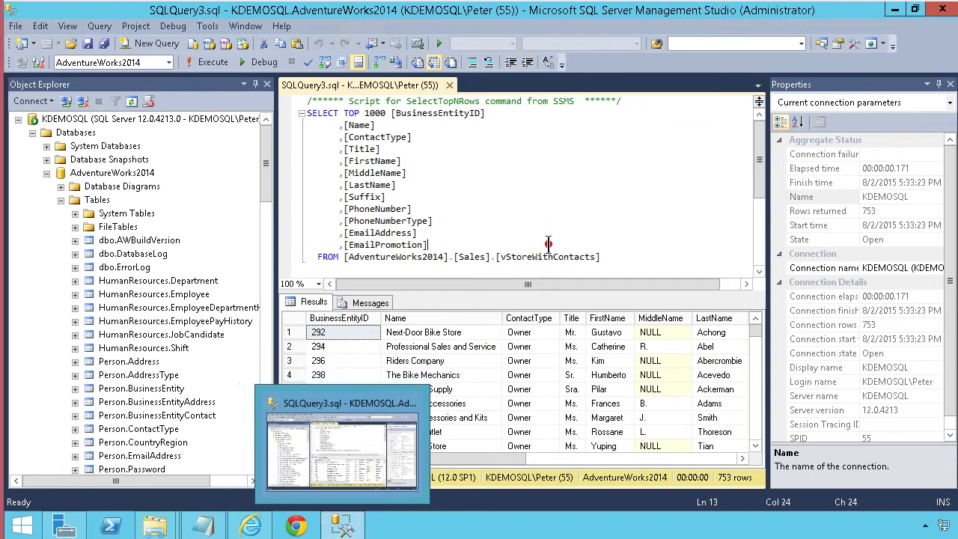
- Select the vStoreWithContacts view name in the store-contacts query results
left_click(540, 247)
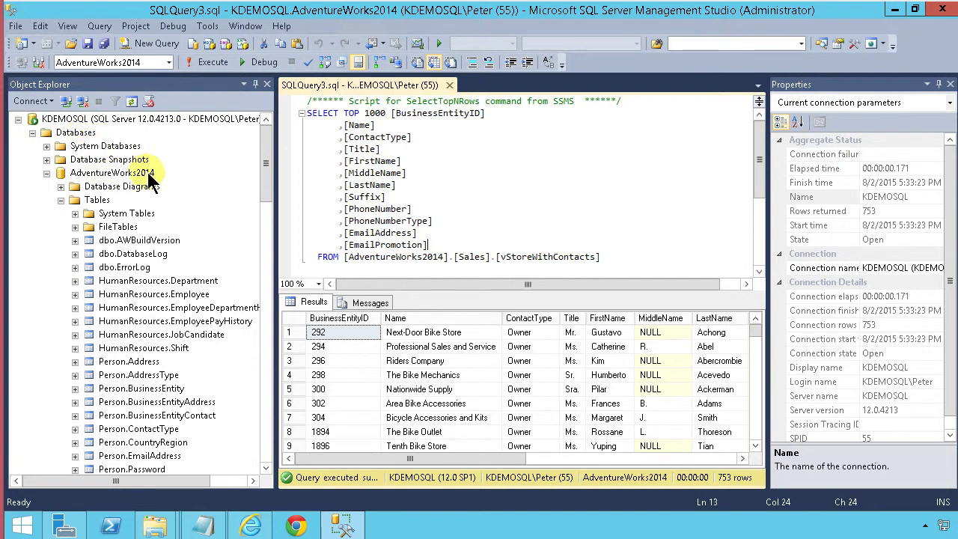
left_click(266, 163)
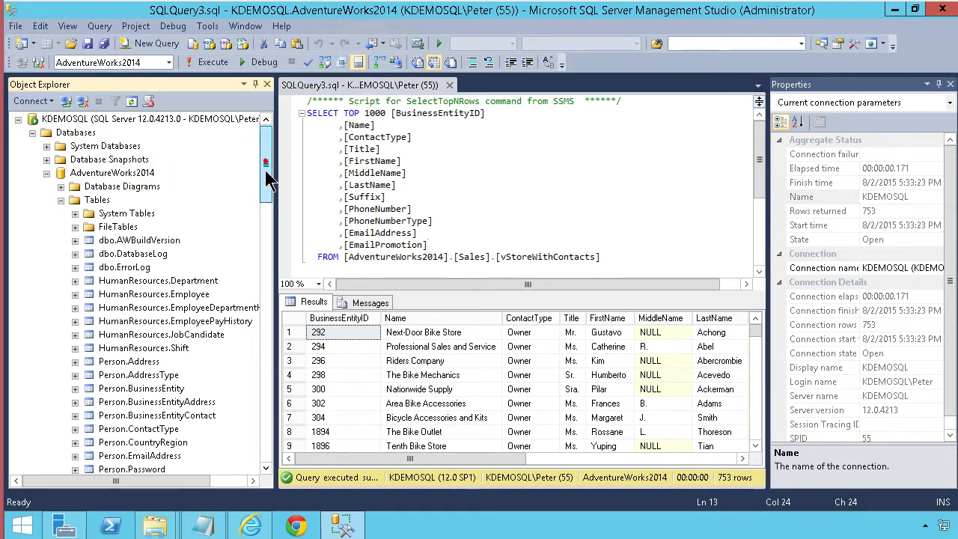
left_click_drag(268, 179, 267, 238)
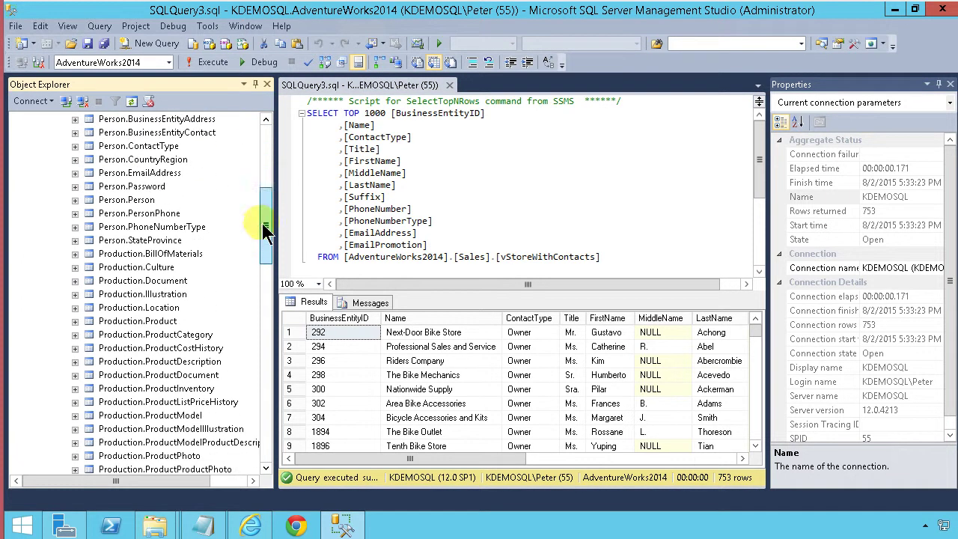
double_click(540, 259)
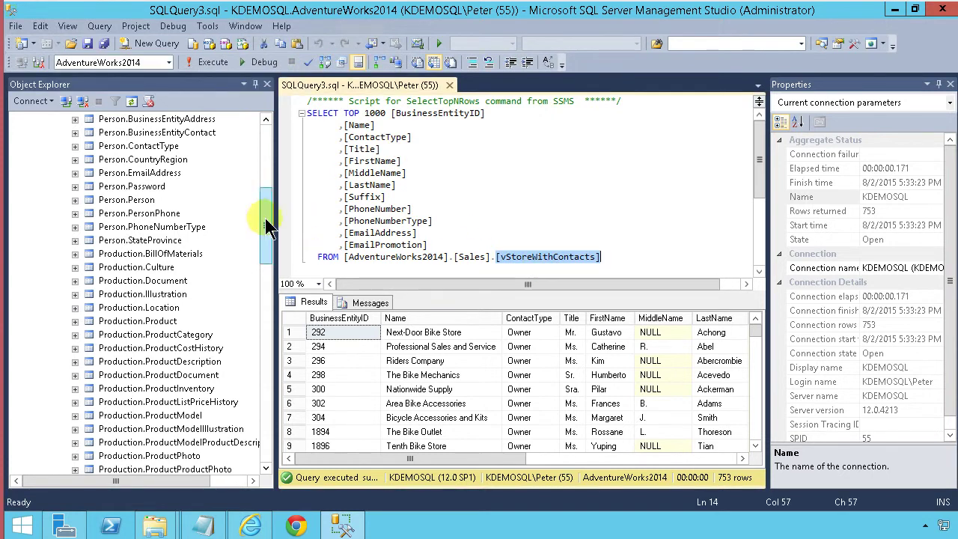
left_click_drag(268, 227, 268, 277)
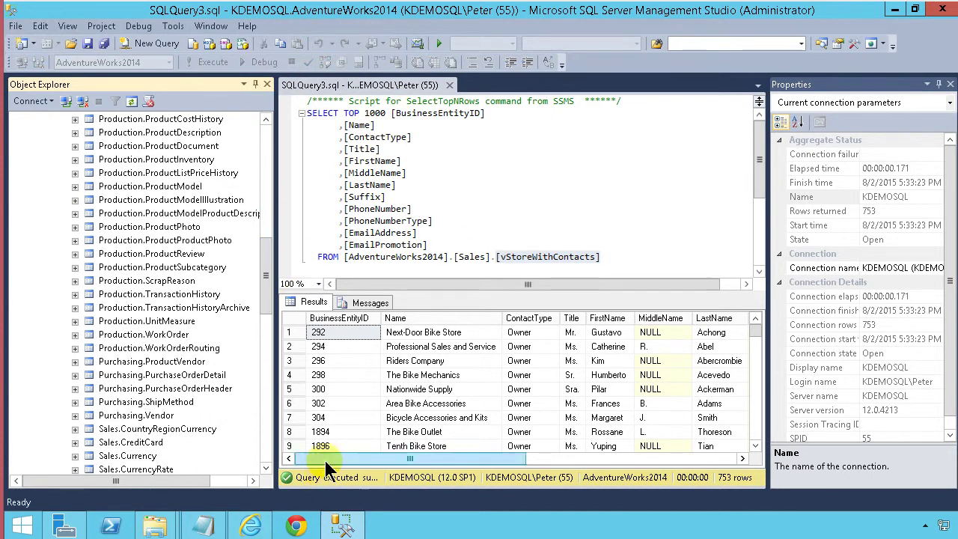
- On the SharePoint Sales site, create a Contacts app named 'Stores with Contacts'
left_click(253, 523)
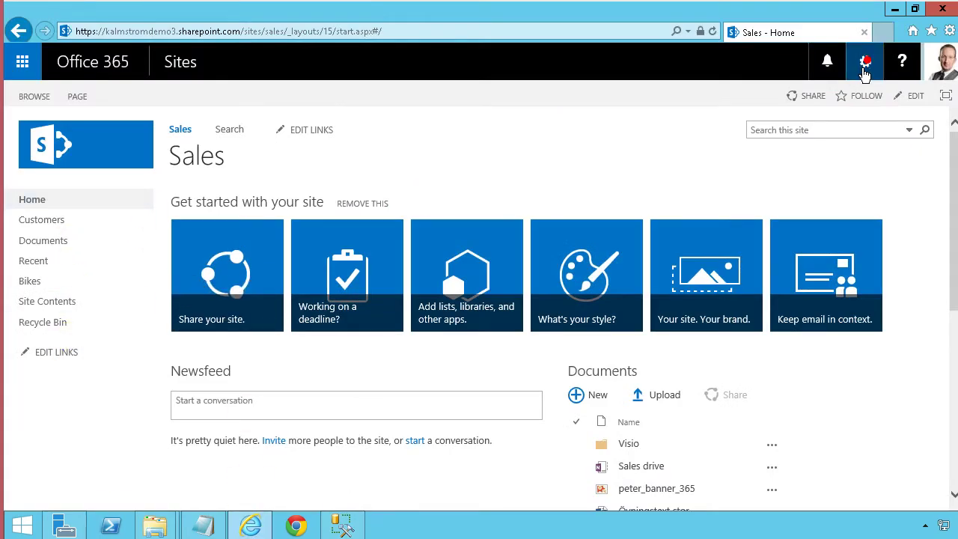
left_click(865, 67)
left_click(839, 241)
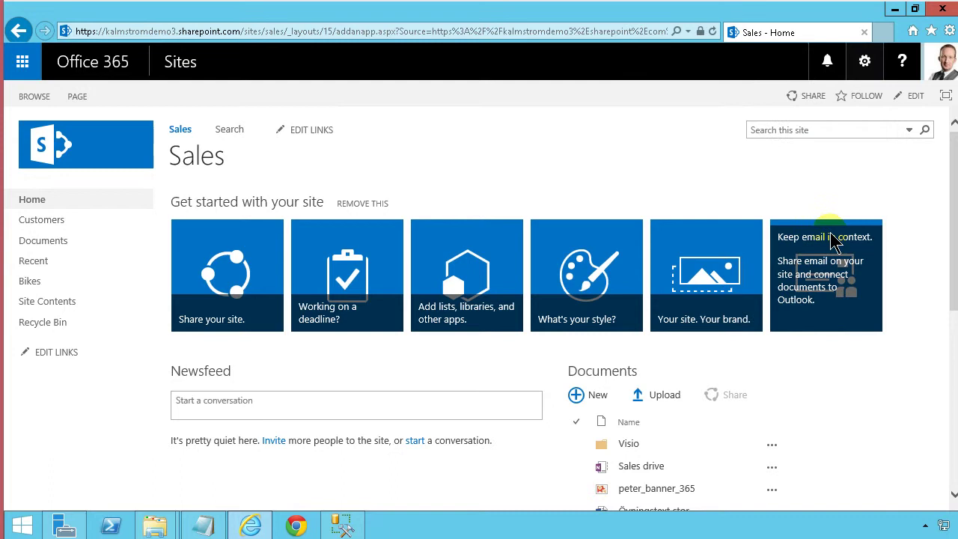
scroll(494, 345, "down", 3)
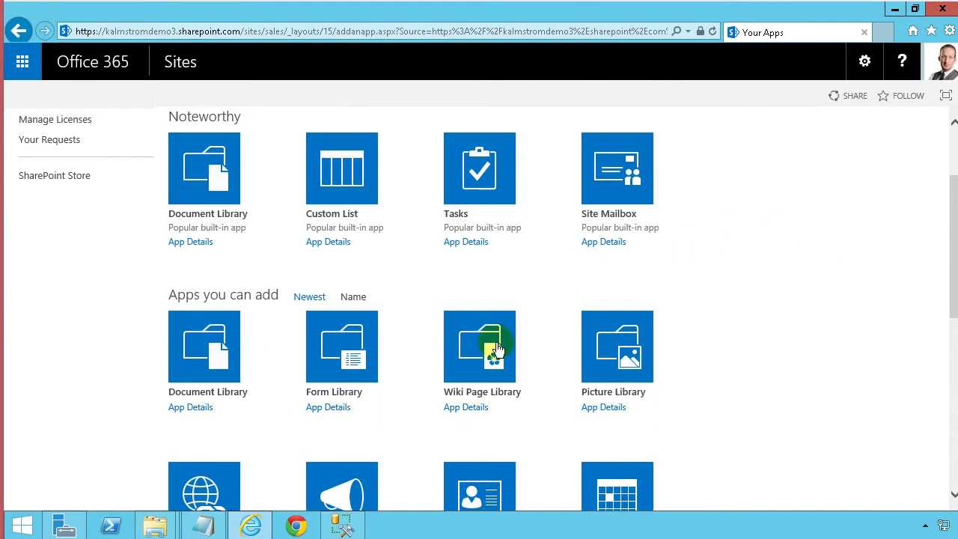
scroll(497, 350, "down", 1)
left_click(473, 407)
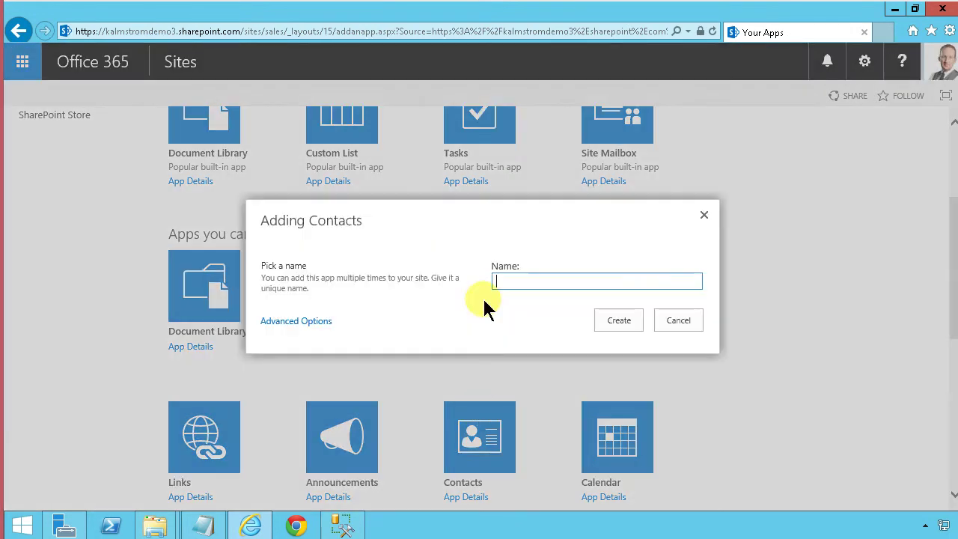
type("C")
key("BackSpace")
type("Stores with Conta")
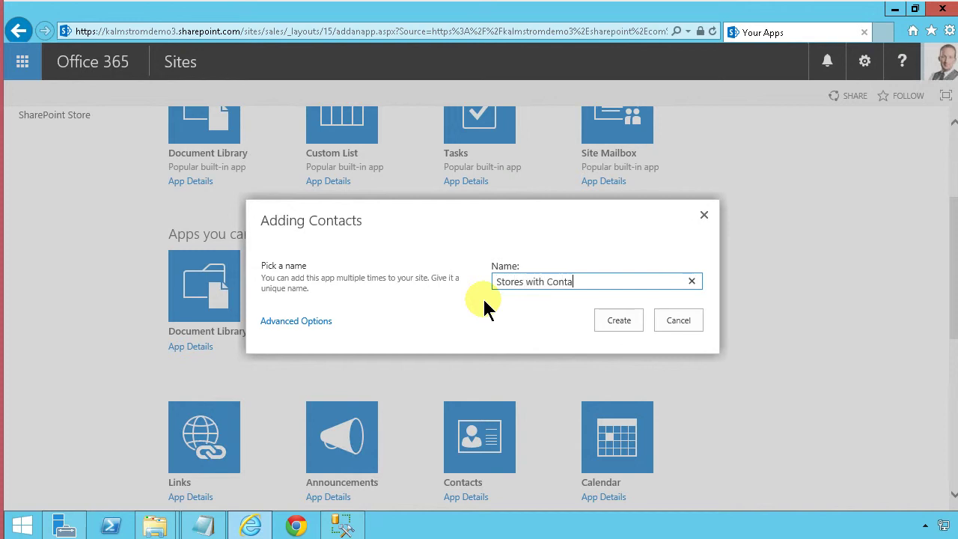
type("cts")
left_click(616, 325)
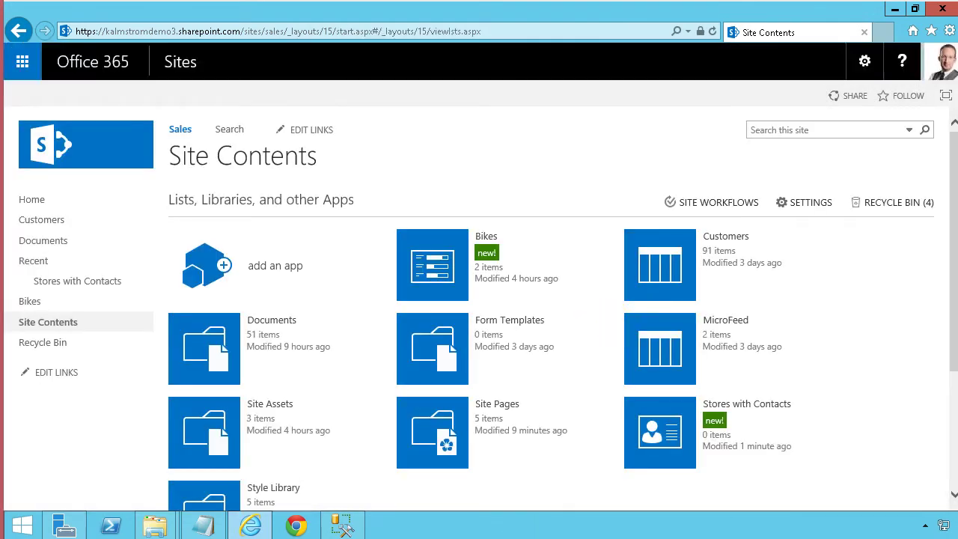
- Move the Stores with Contacts navigation link above Recent, save, and open the list
left_click(54, 373)
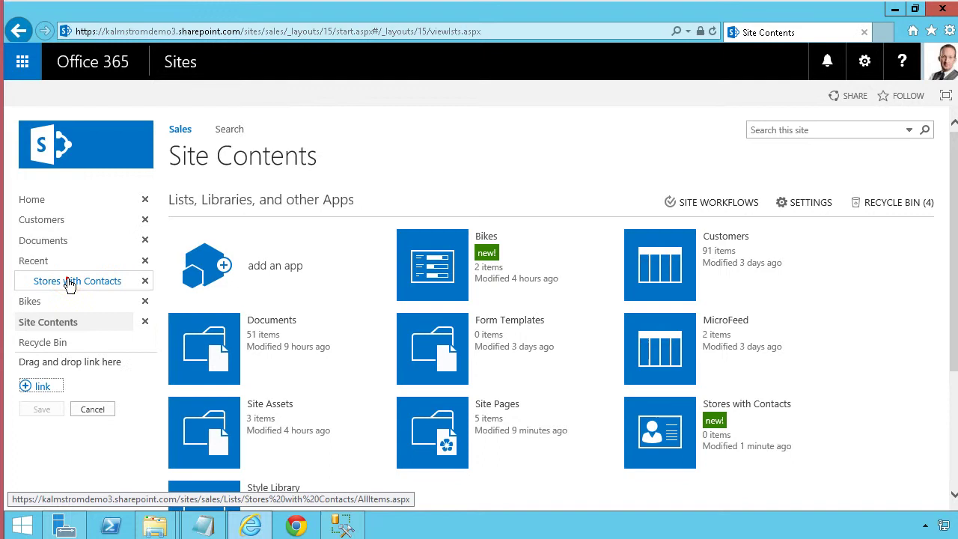
left_click_drag(68, 283, 64, 271)
left_click(38, 408)
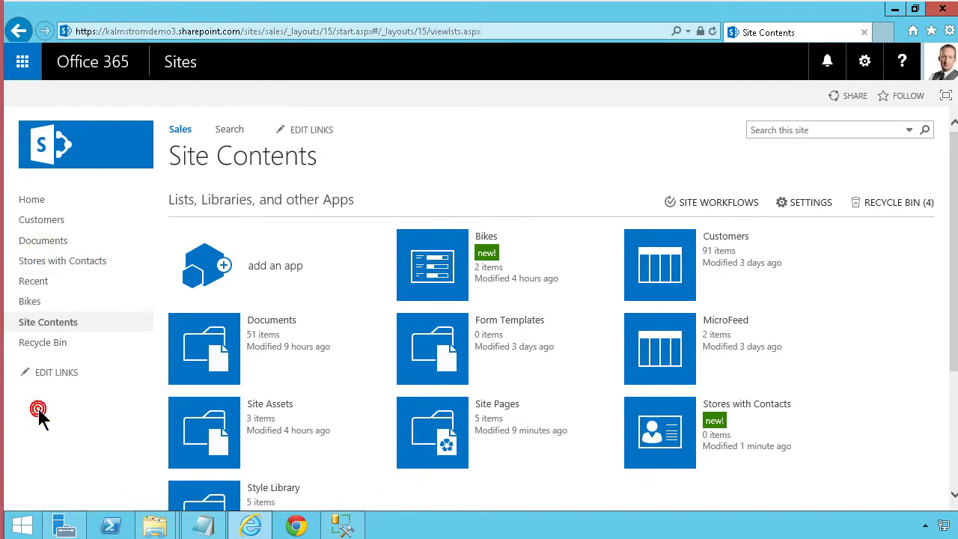
left_click(65, 261)
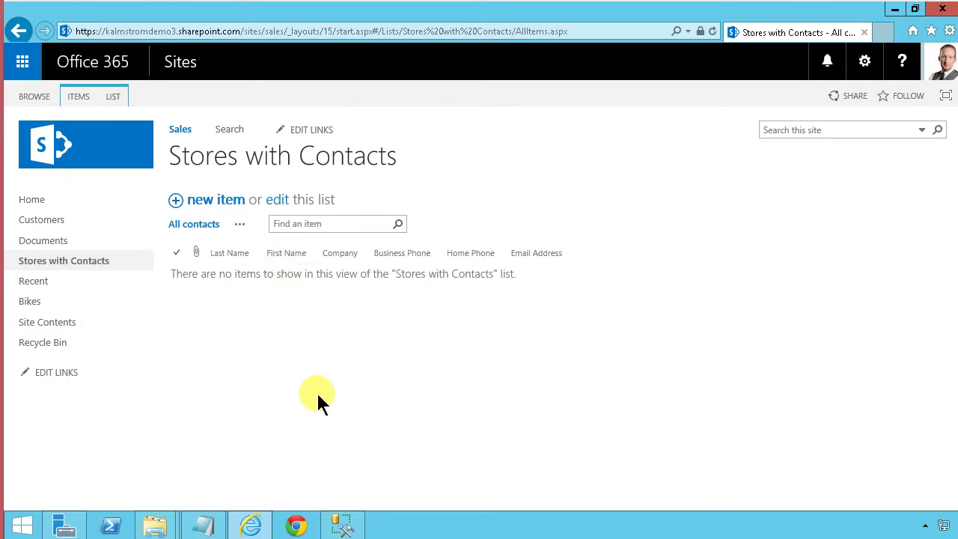
- Open the empty Stores with Contacts list in Access as linked data
left_click(115, 97)
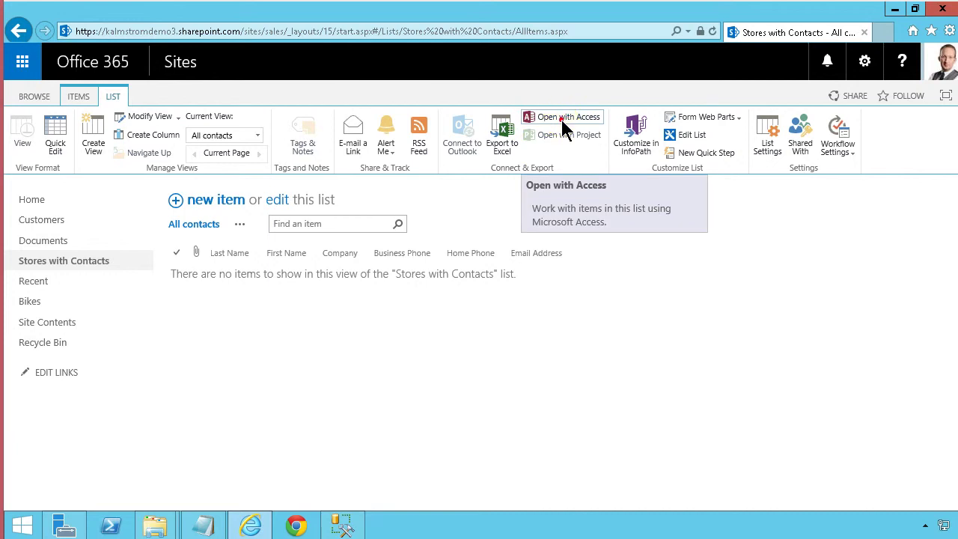
left_click(561, 117)
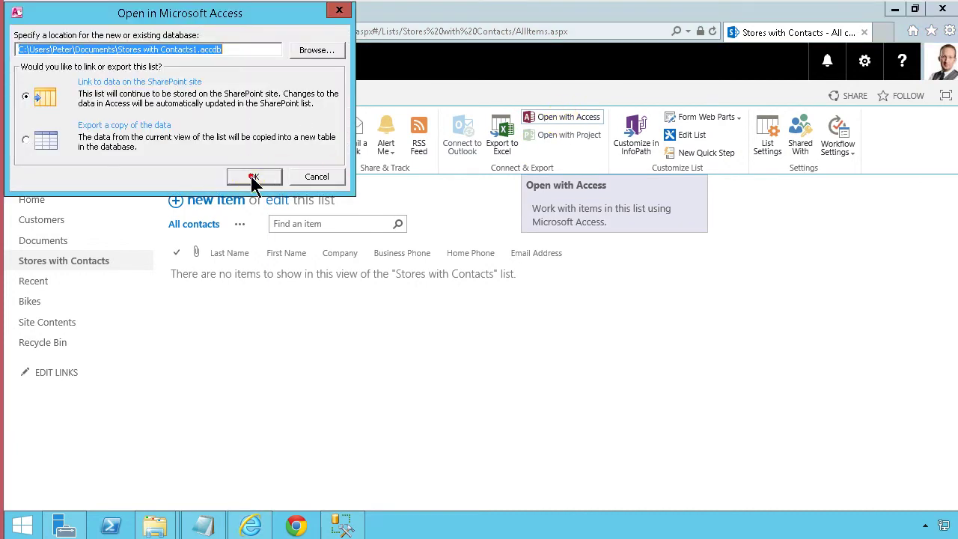
left_click(254, 177)
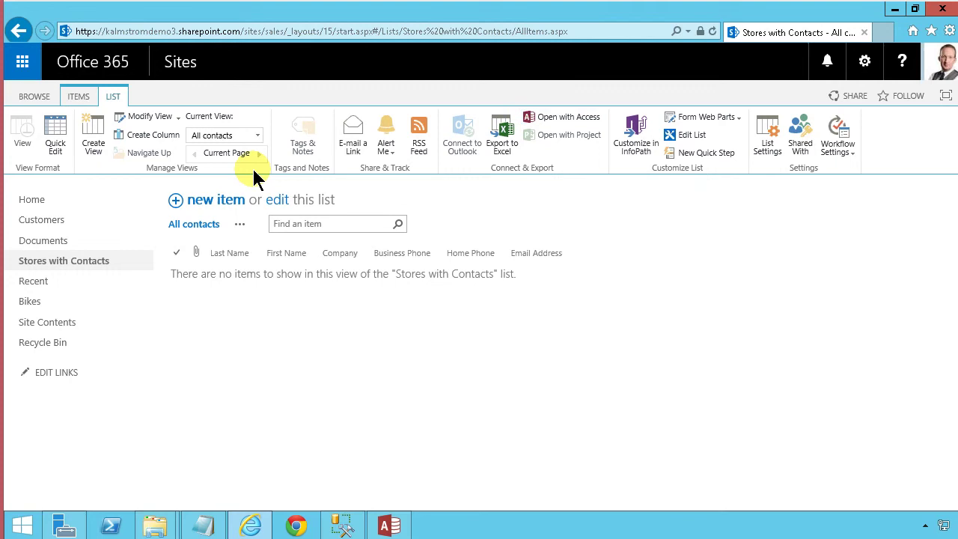
left_click(408, 524)
- Maximize Access and start linking to an ODBC database from External Data
left_click(766, 91)
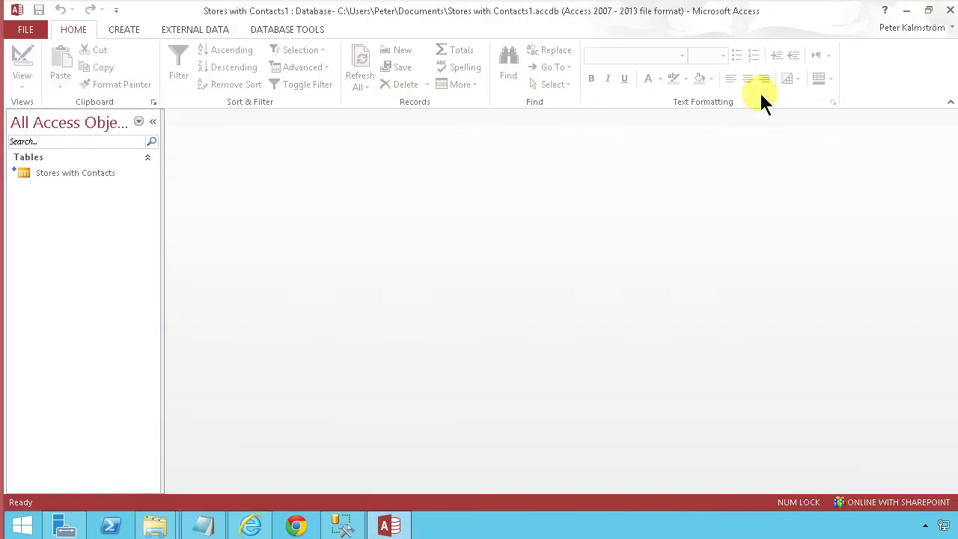
left_click(189, 28)
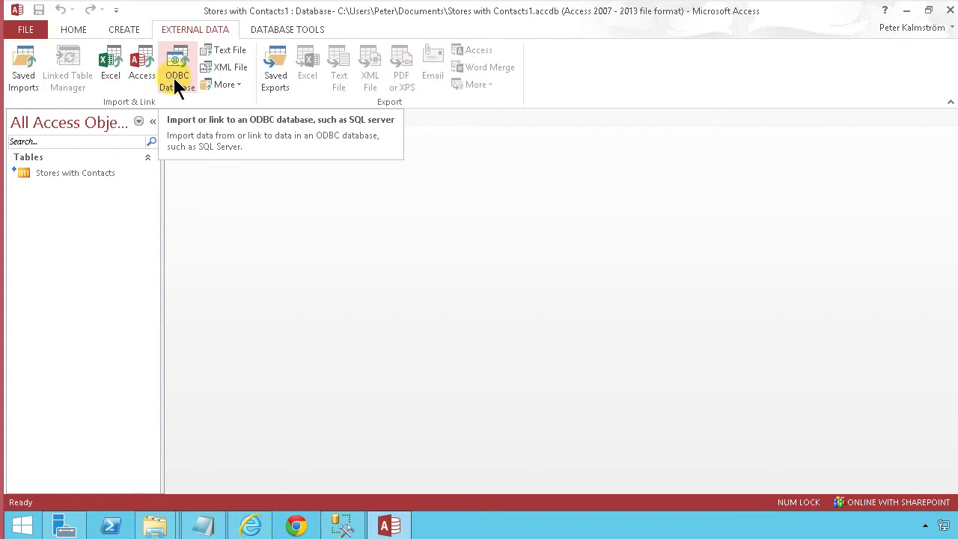
left_click(176, 78)
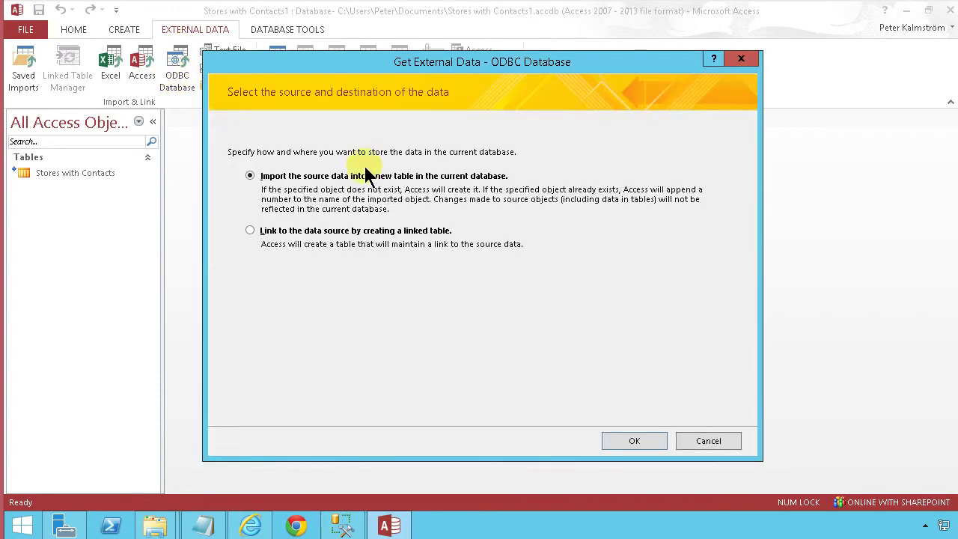
left_click(283, 230)
left_click(633, 441)
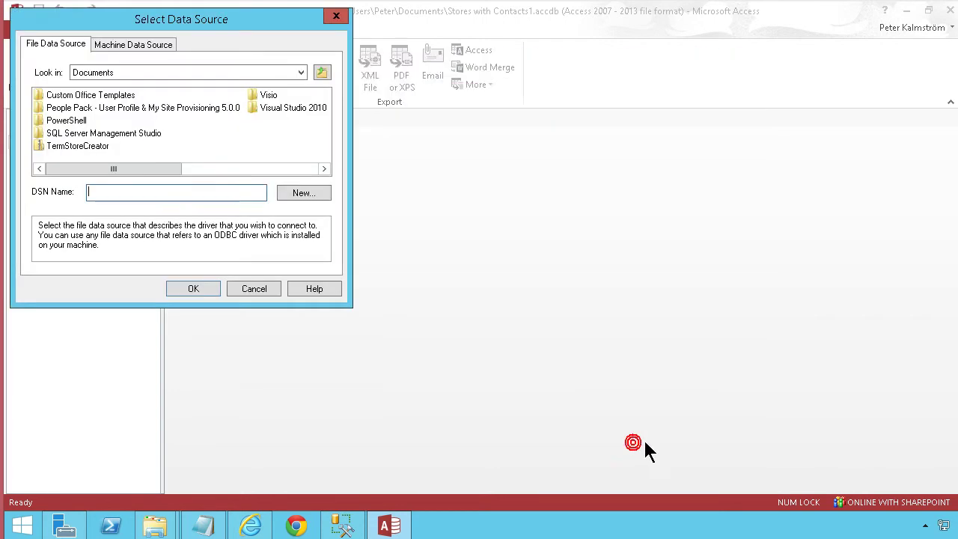
- Create a new file data source 'AdventureWorks' using ODBC Driver 11 for SQL Server
left_click(299, 196)
left_click_drag(331, 103, 334, 168)
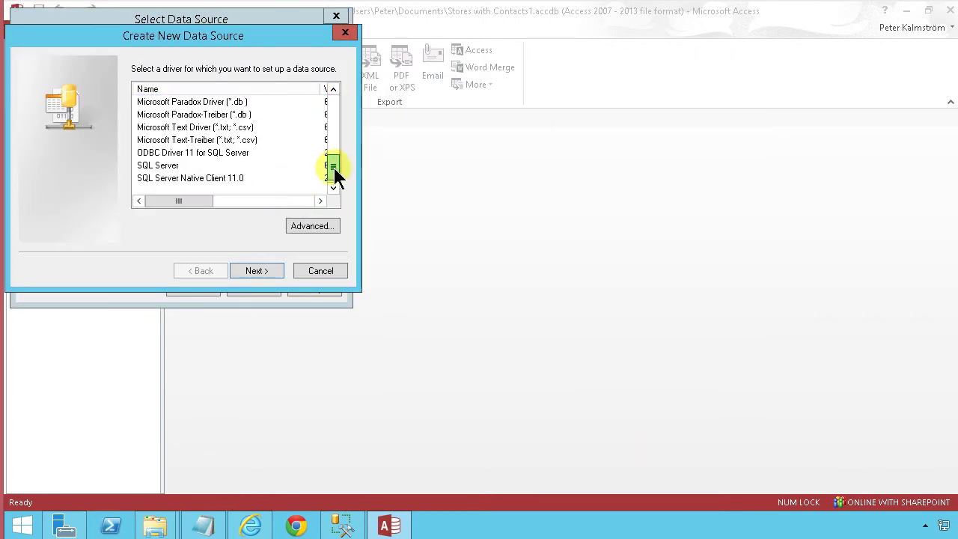
left_click(223, 152)
left_click(255, 272)
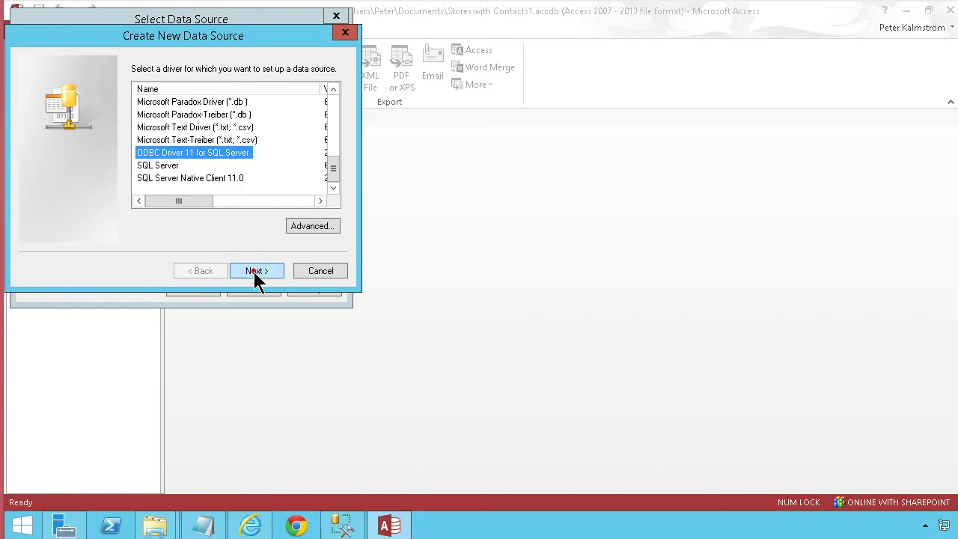
left_click(313, 110)
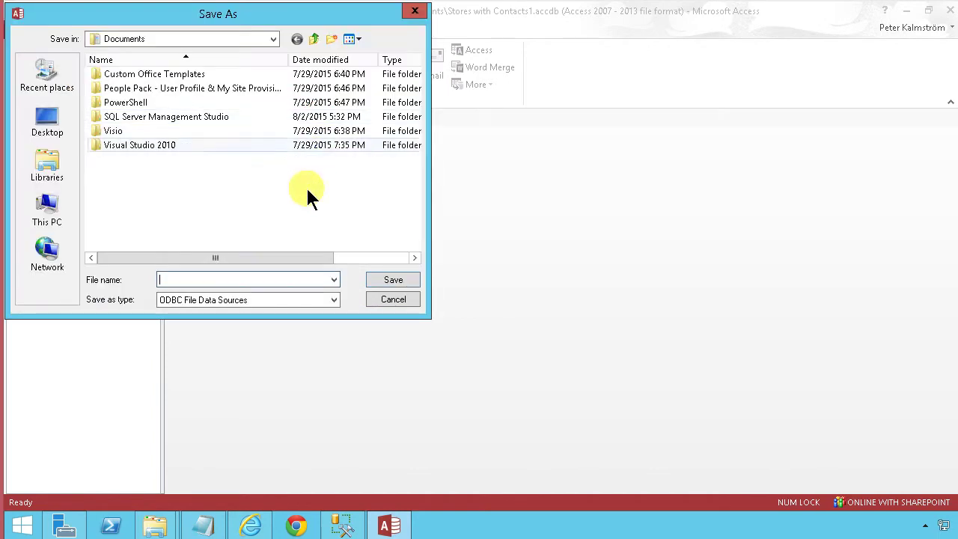
type("AdventureWorks")
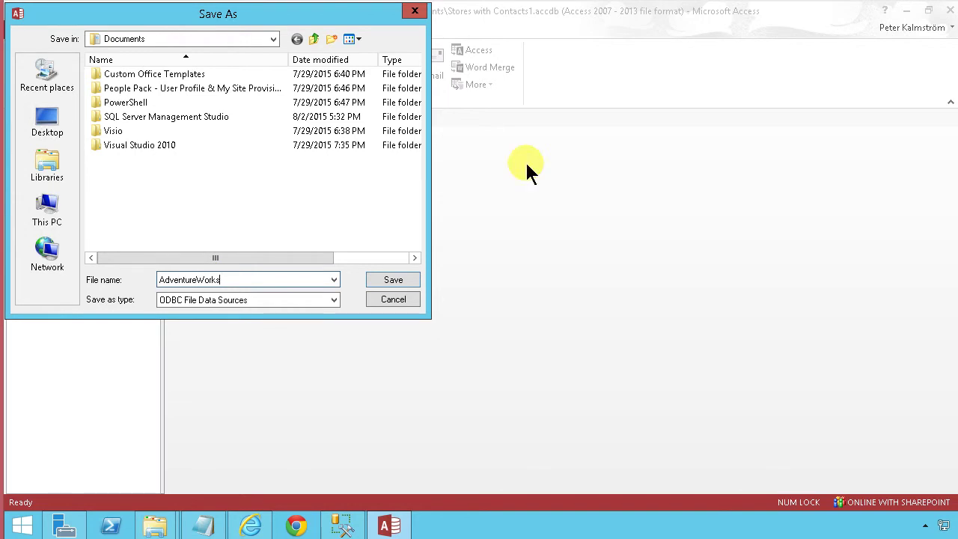
left_click(392, 278)
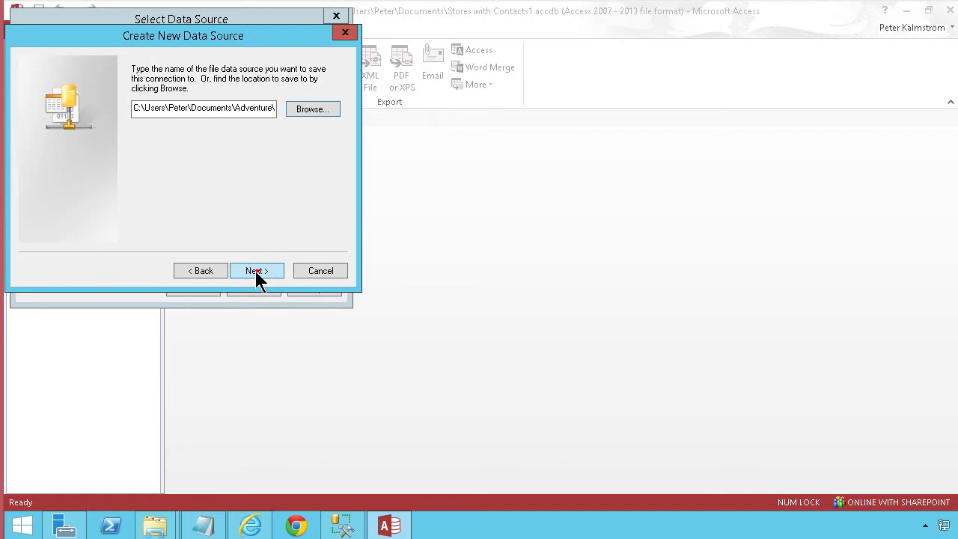
left_click(255, 271)
left_click(255, 271)
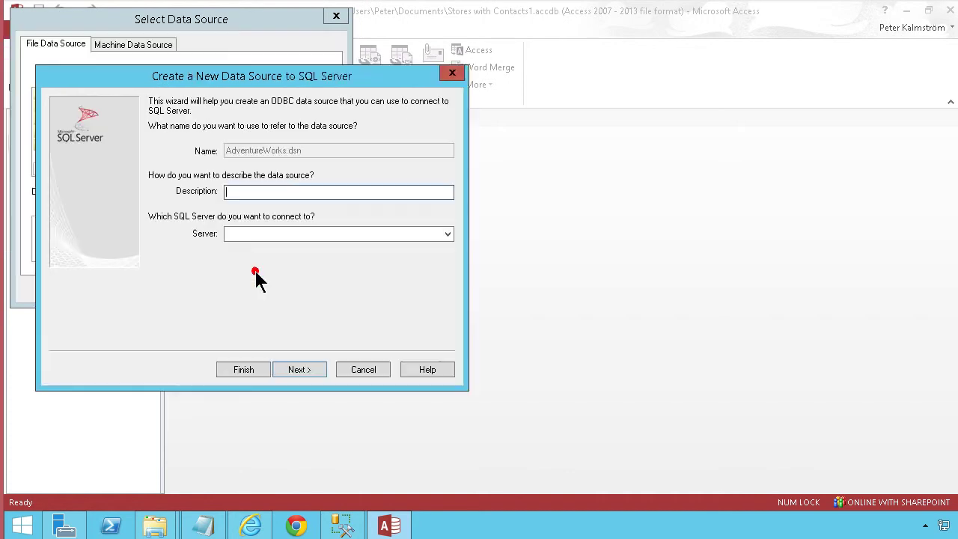
- Point the DSN at server kDemoSQL with default database AdventureWorks2014, then select the AdventureWorks DSN
left_click(272, 234)
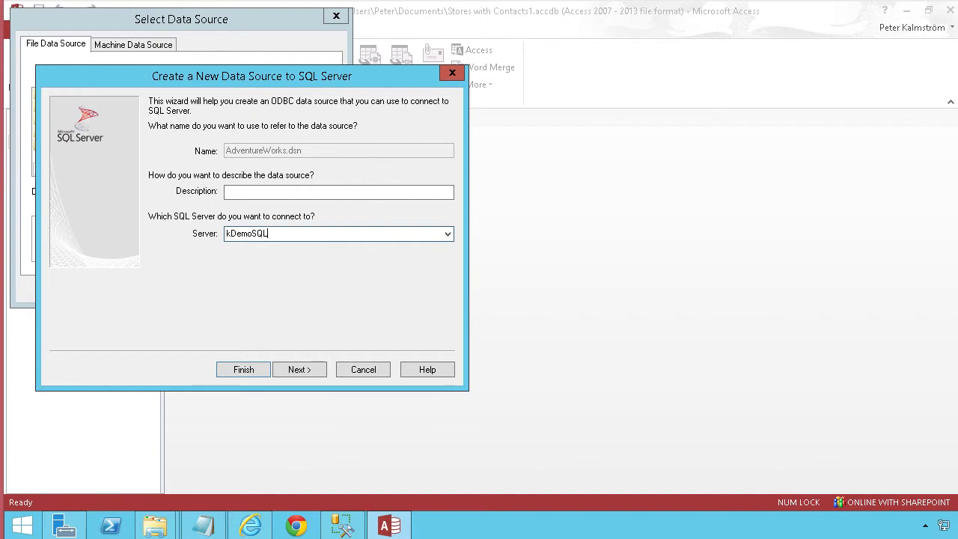
left_click(311, 372)
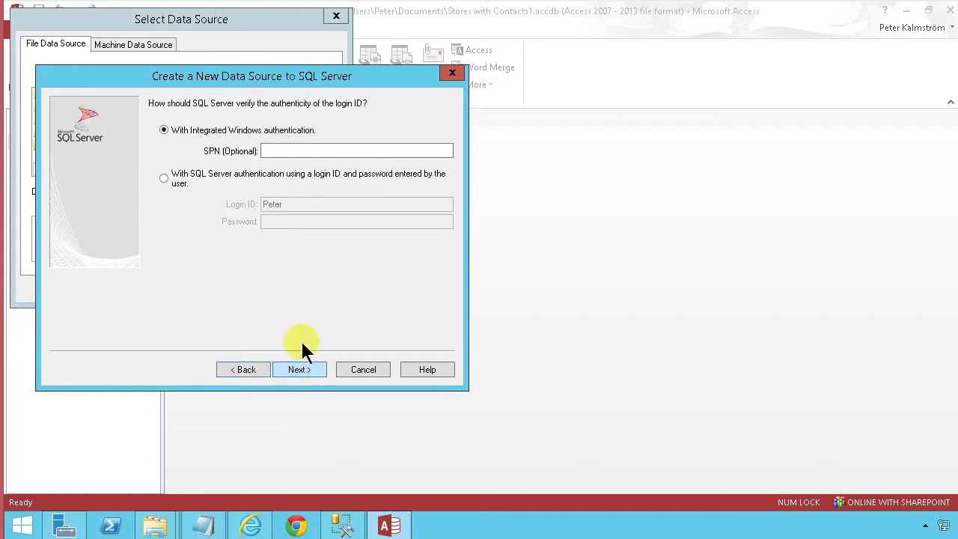
left_click(300, 370)
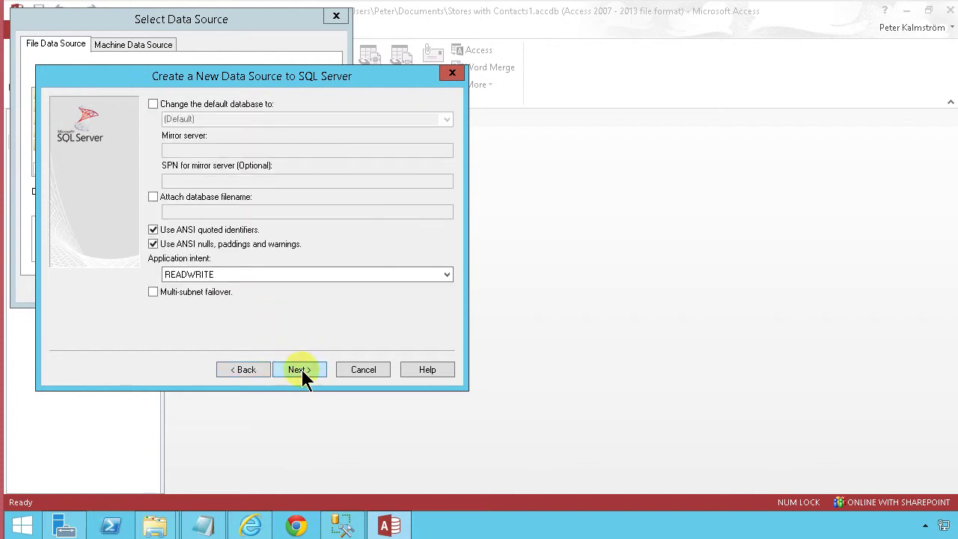
left_click(155, 105)
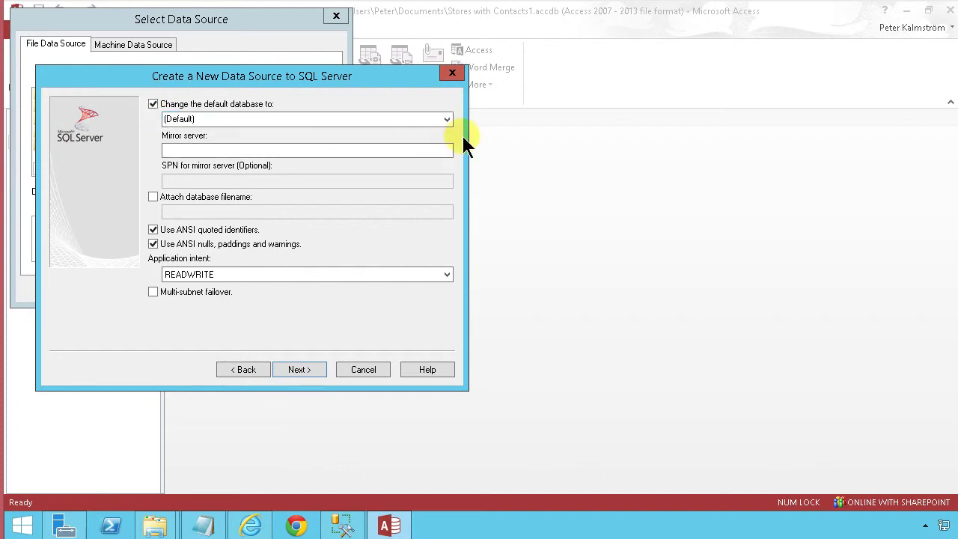
left_click(447, 120)
left_click(359, 131)
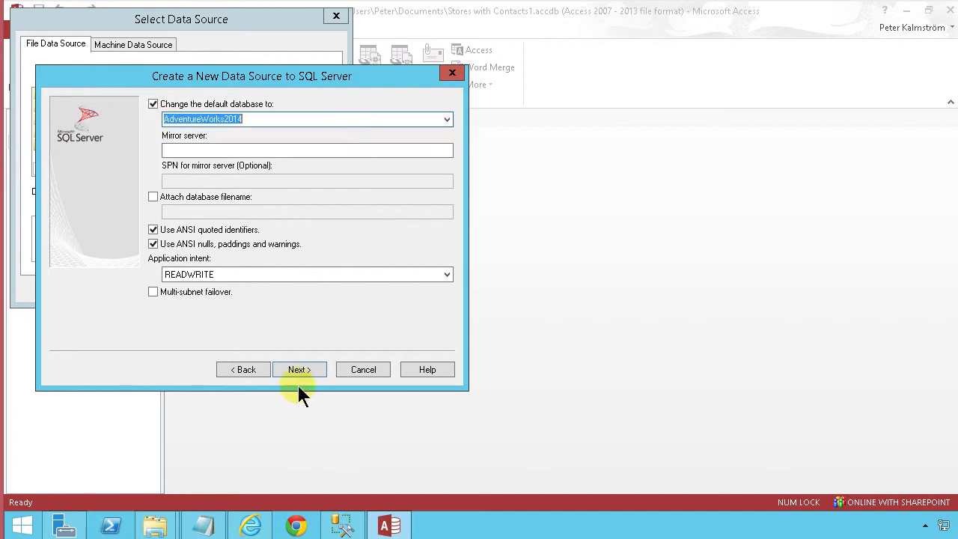
left_click(302, 371)
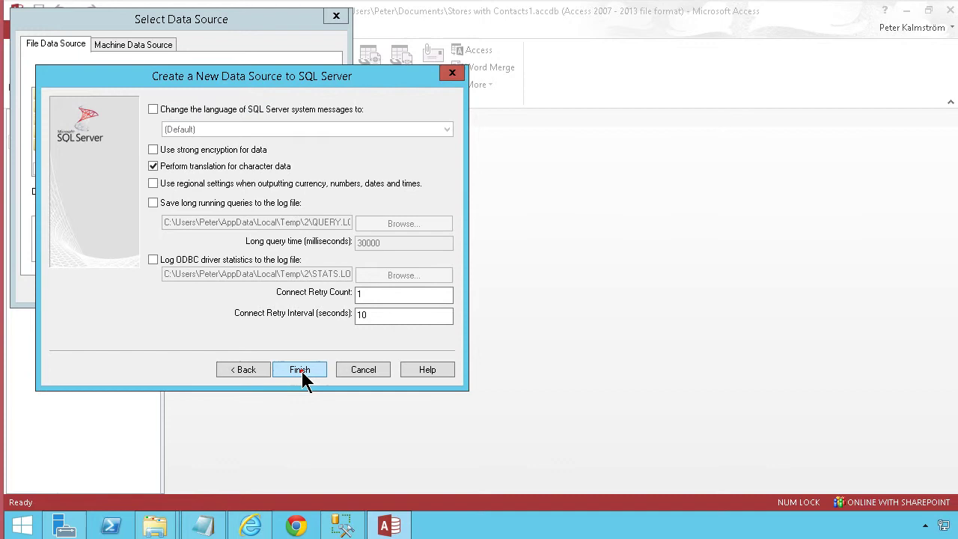
left_click(302, 371)
left_click(303, 354)
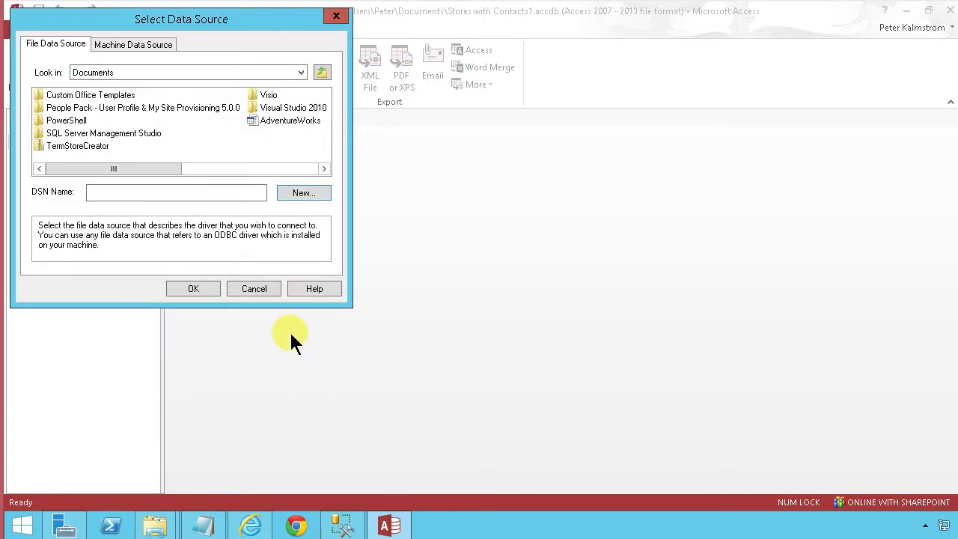
left_click(288, 121)
- Link the Sales.vStoreWithContacts view with BusinessEntityID as the unique record identifier
left_click(214, 289)
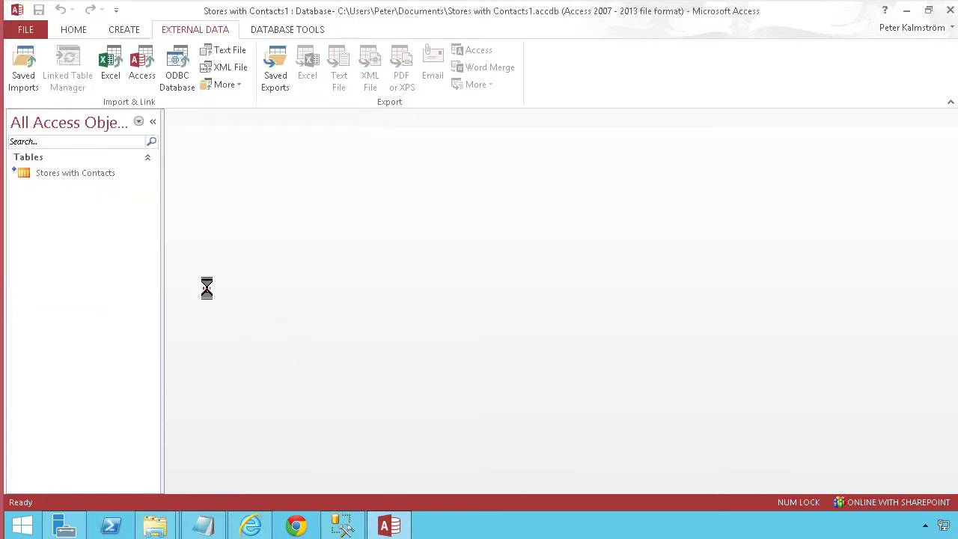
left_click_drag(267, 89, 274, 149)
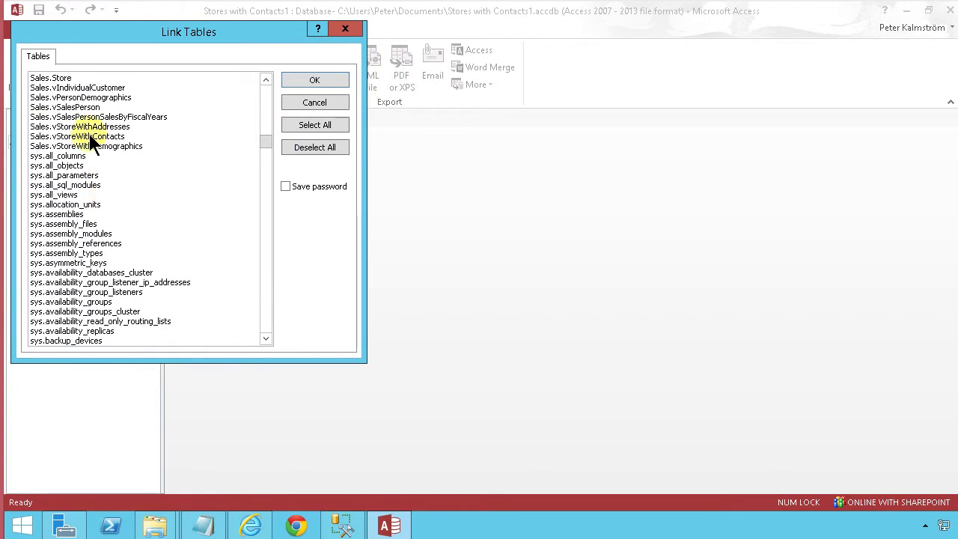
left_click(89, 136)
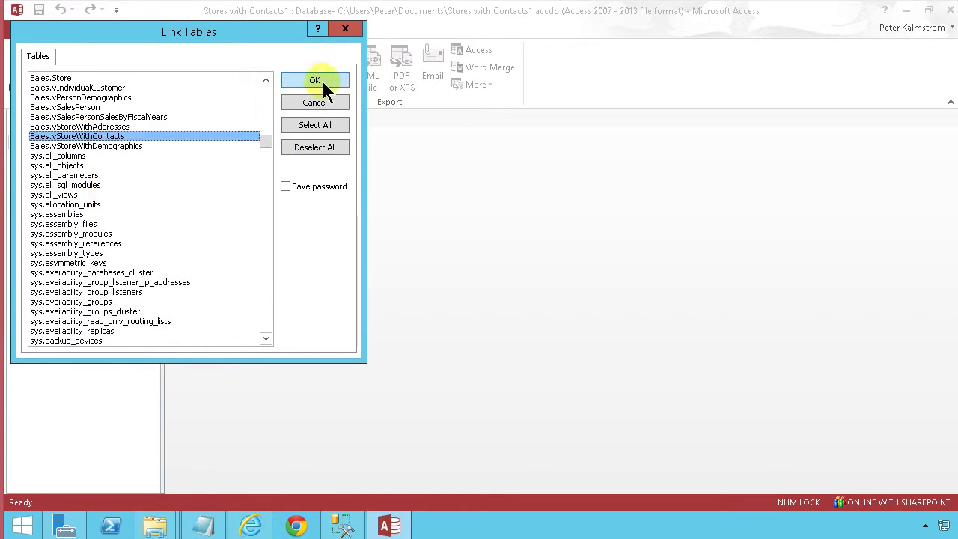
left_click(323, 82)
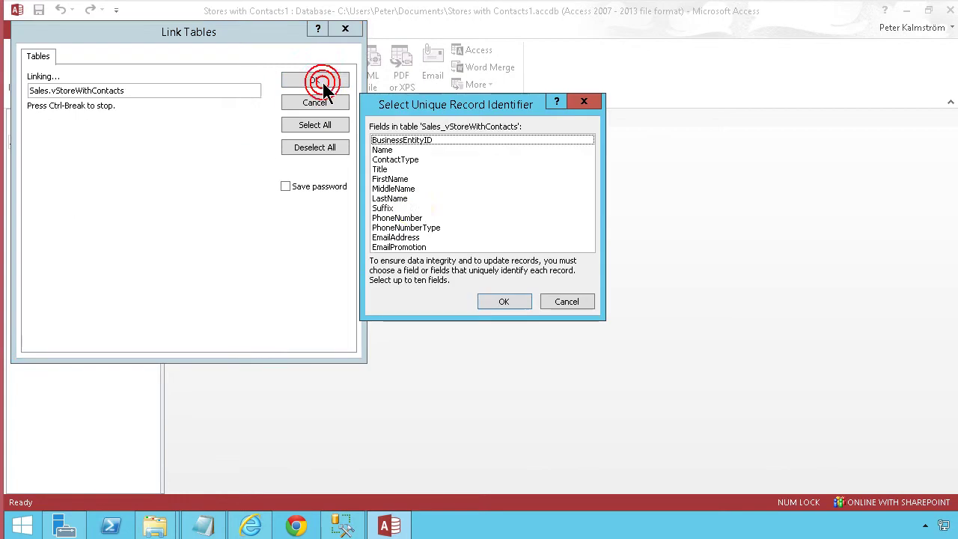
left_click(418, 141)
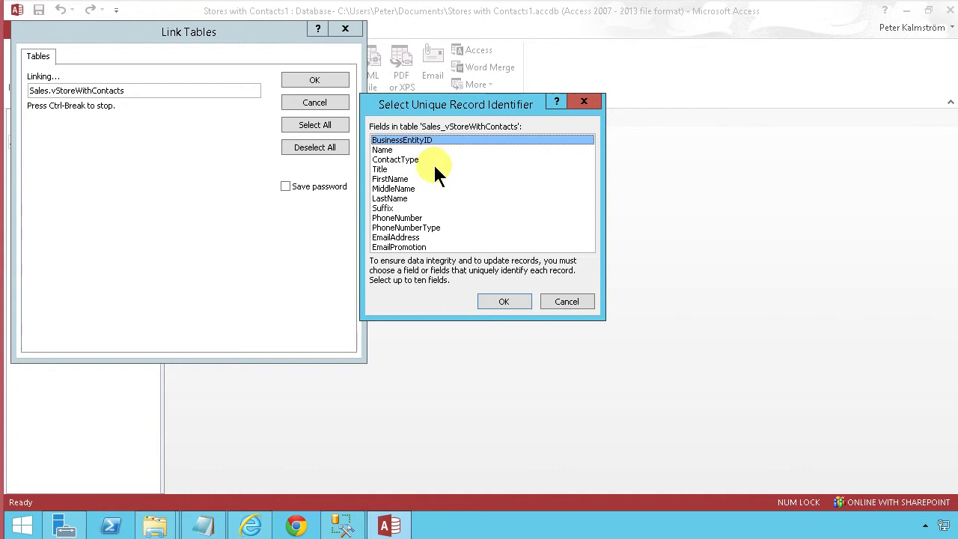
left_click(494, 302)
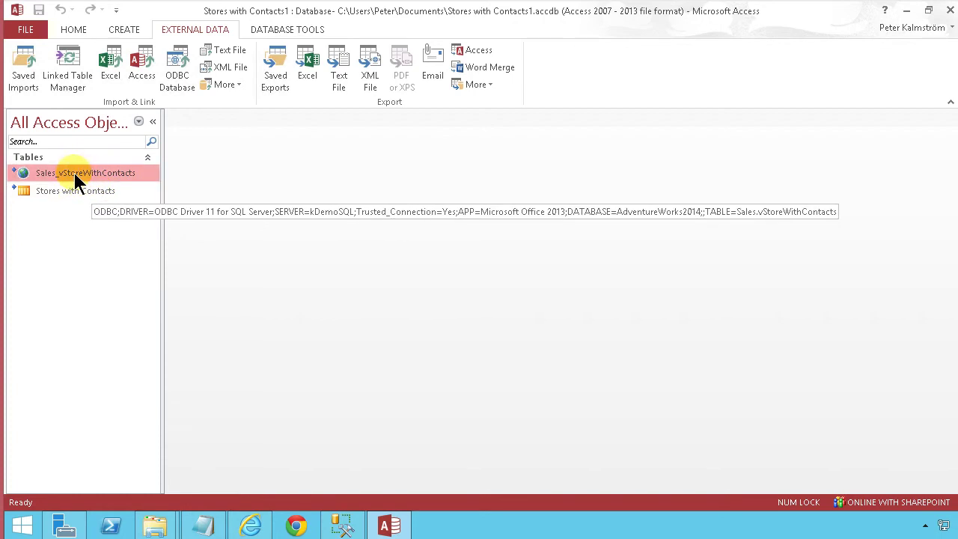
- Create a design-view query on Sales_vStoreWithContacts as an append query into Stores with Contacts
left_click(117, 32)
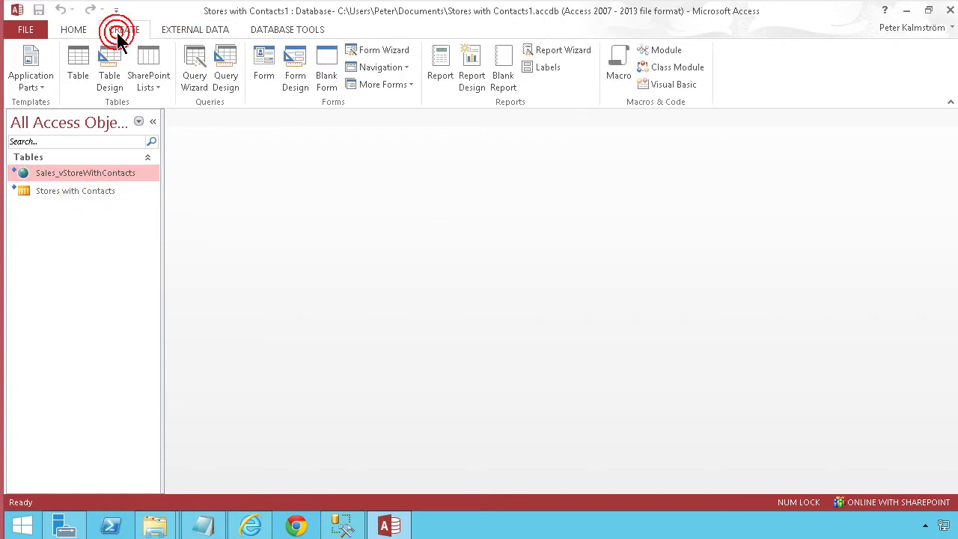
left_click(221, 63)
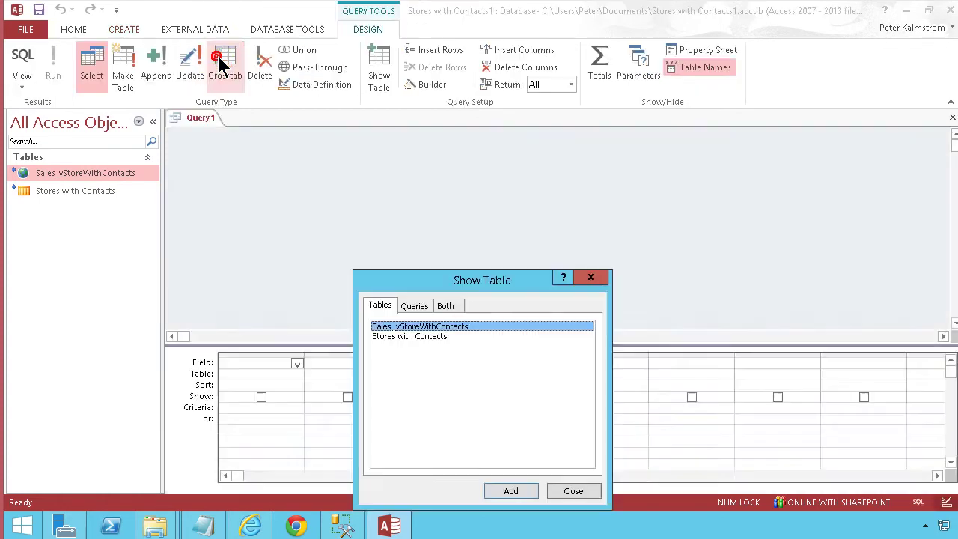
double_click(416, 330)
left_click(573, 491)
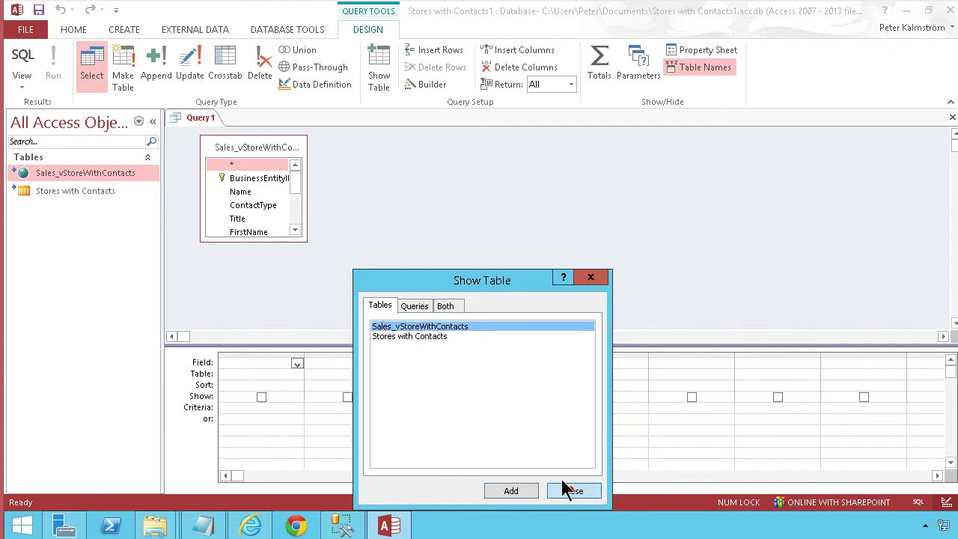
left_click(152, 63)
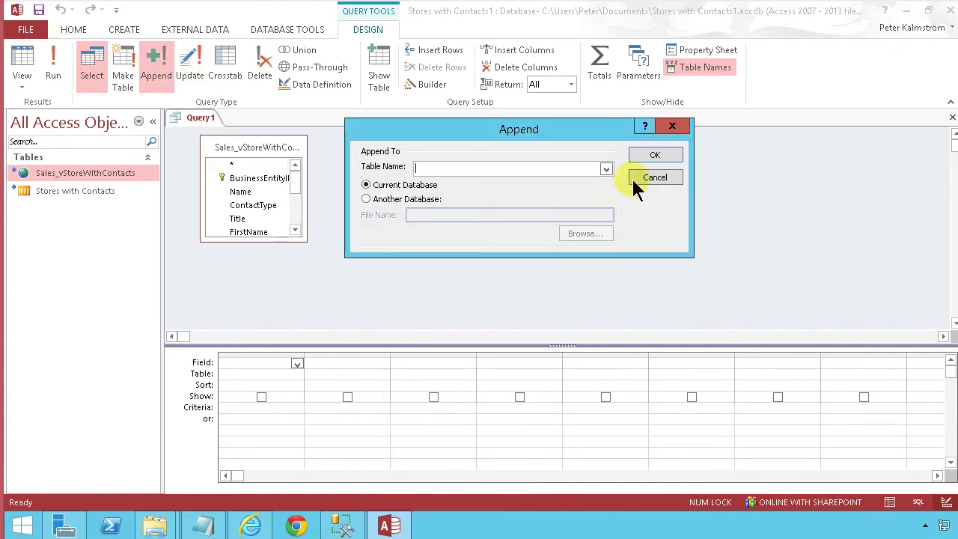
left_click(607, 170)
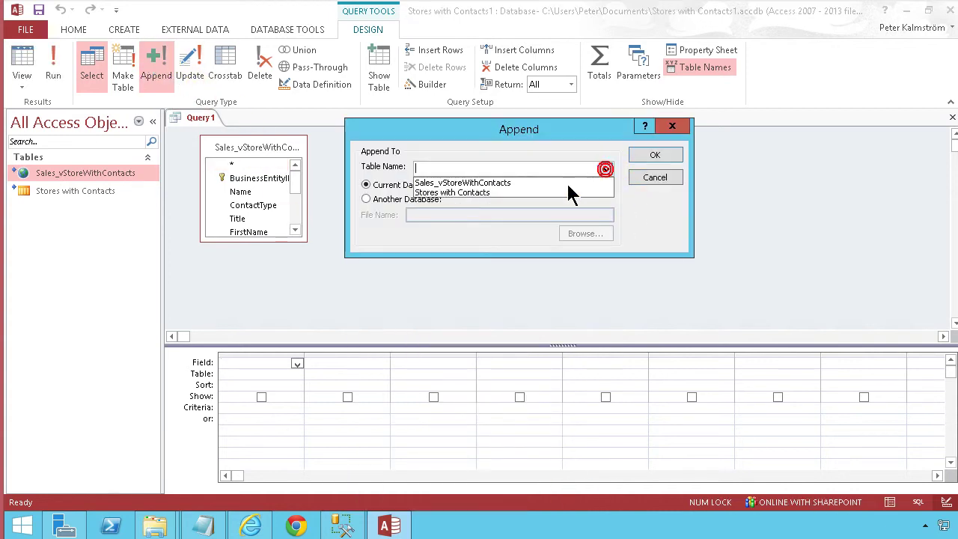
left_click(528, 195)
left_click(654, 157)
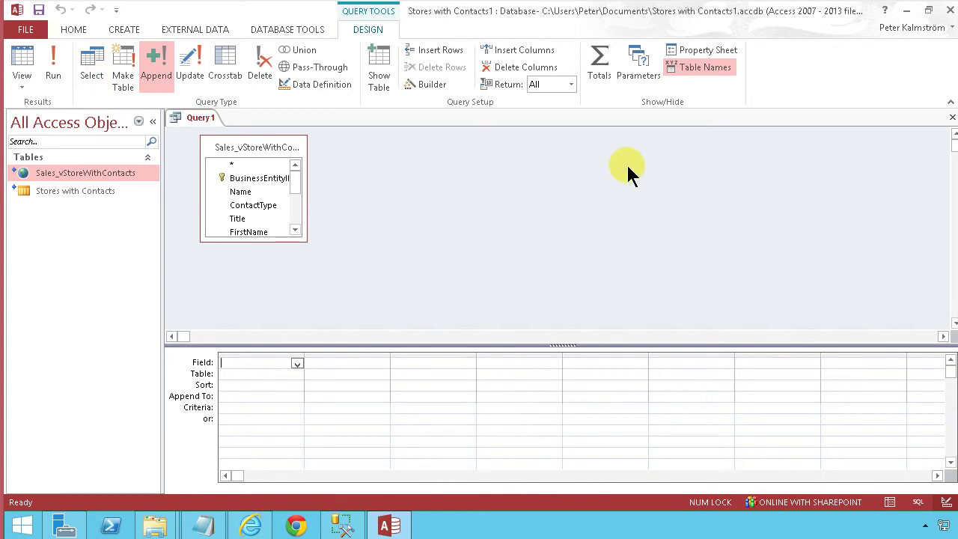
- Enlarge the field list, add the Name field and append it to Company
left_click_drag(252, 241, 270, 335)
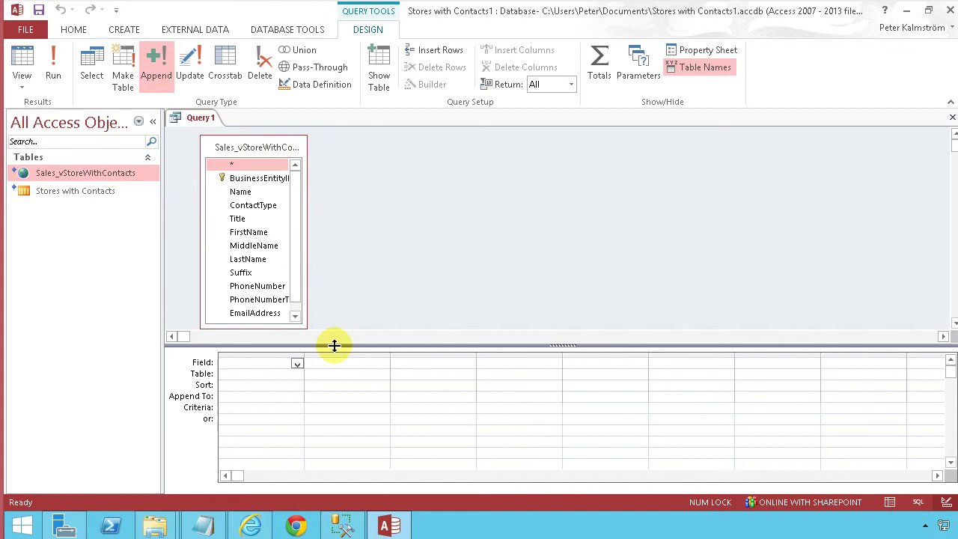
left_click_drag(335, 347, 335, 402)
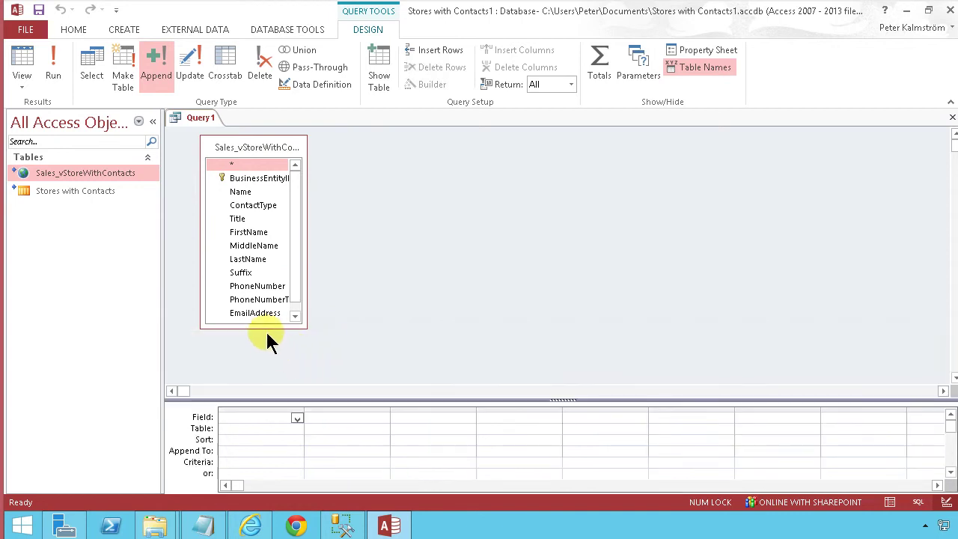
left_click_drag(269, 327, 273, 369)
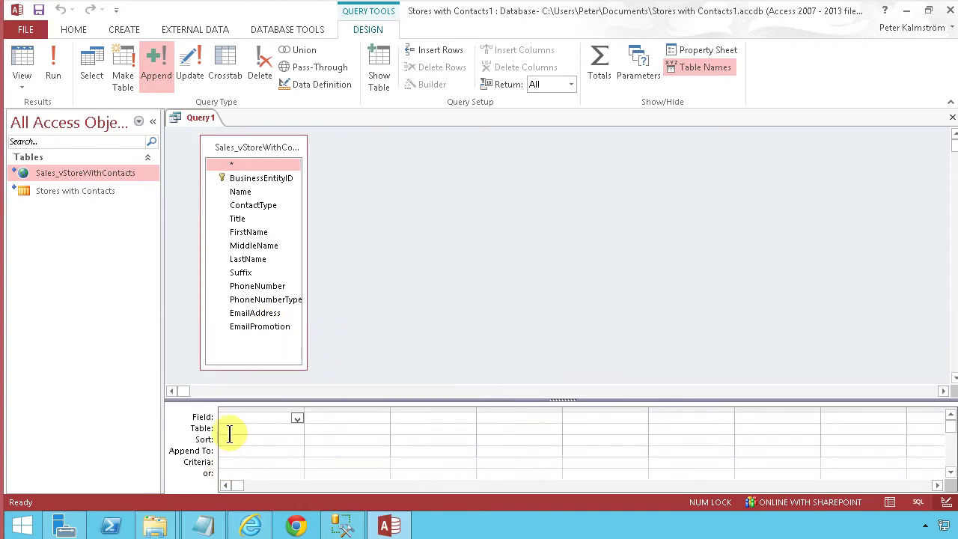
double_click(242, 193)
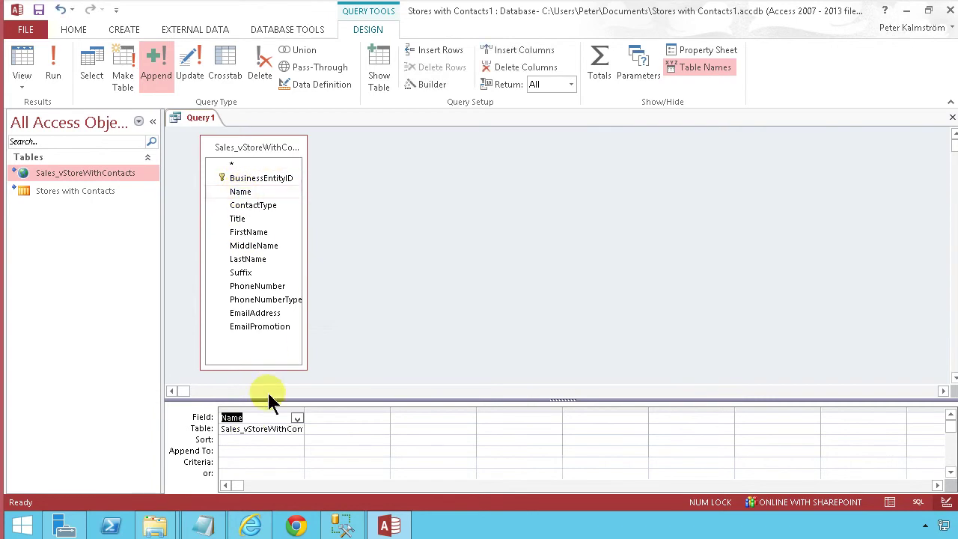
left_click(241, 449)
left_click(297, 451)
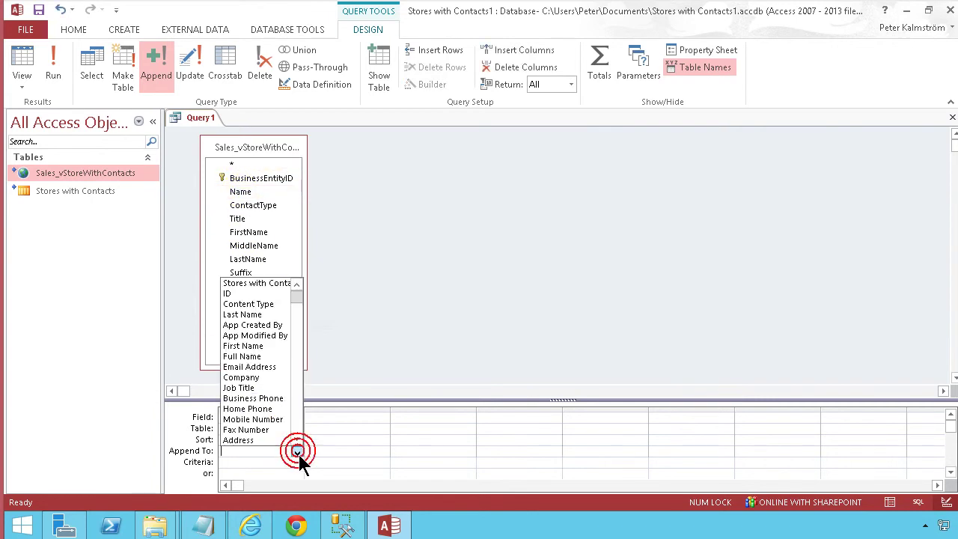
left_click(269, 379)
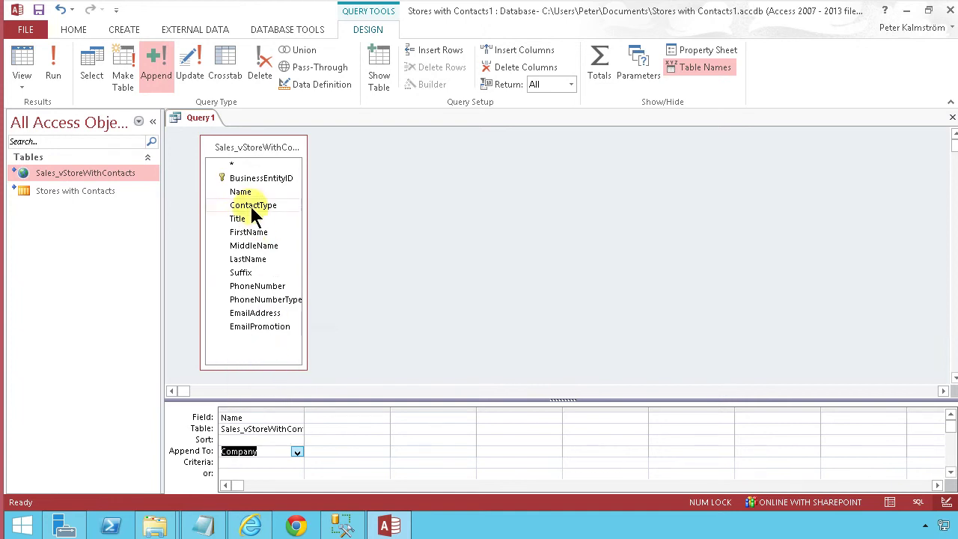
- Add FirstName, LastName, PhoneNumber and EmailAddress to the grid, deleting a stray MiddleName column
double_click(250, 232)
double_click(249, 232)
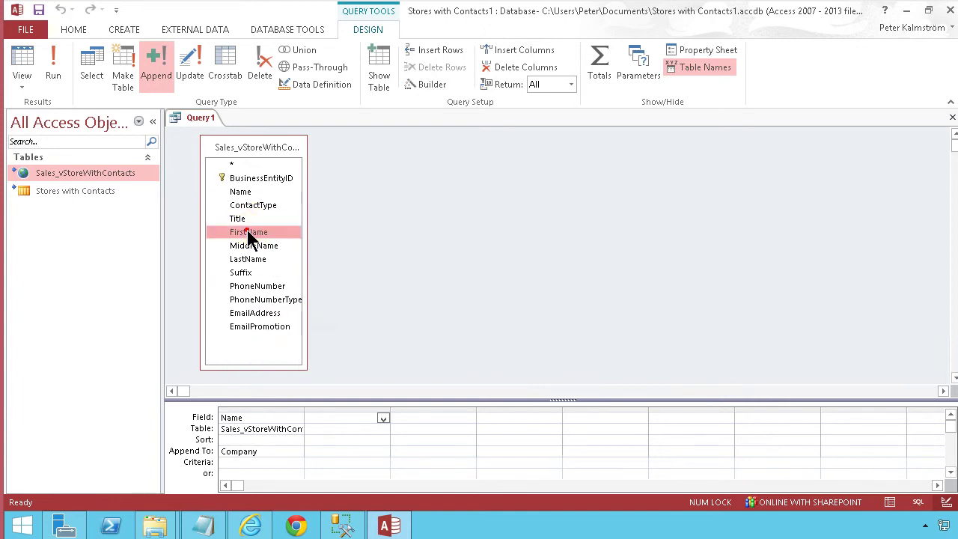
double_click(255, 245)
double_click(255, 259)
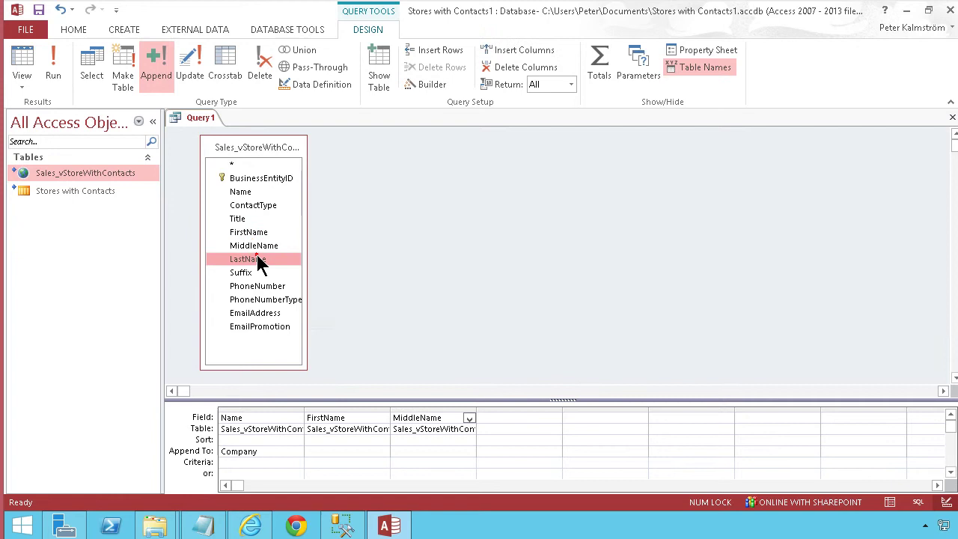
left_click(252, 244)
left_click(441, 409)
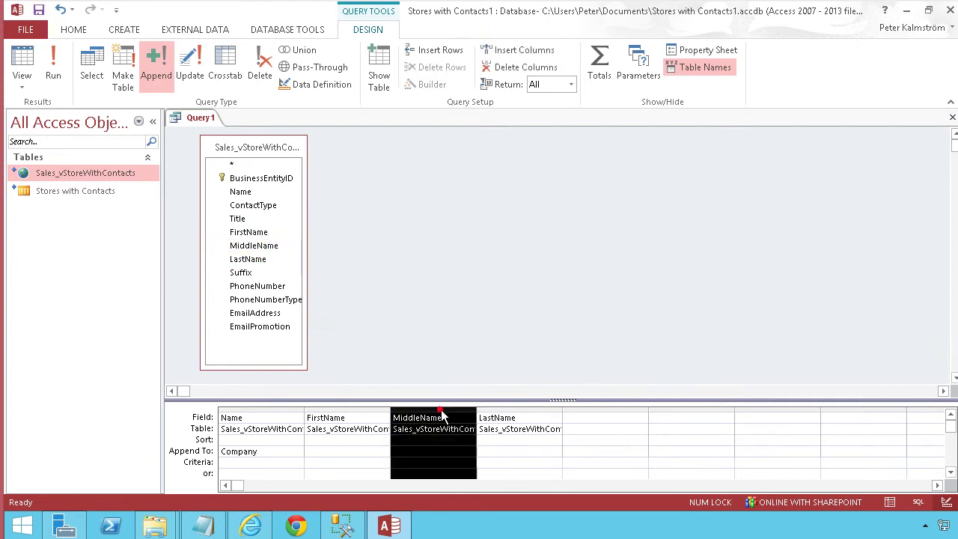
key("Delete")
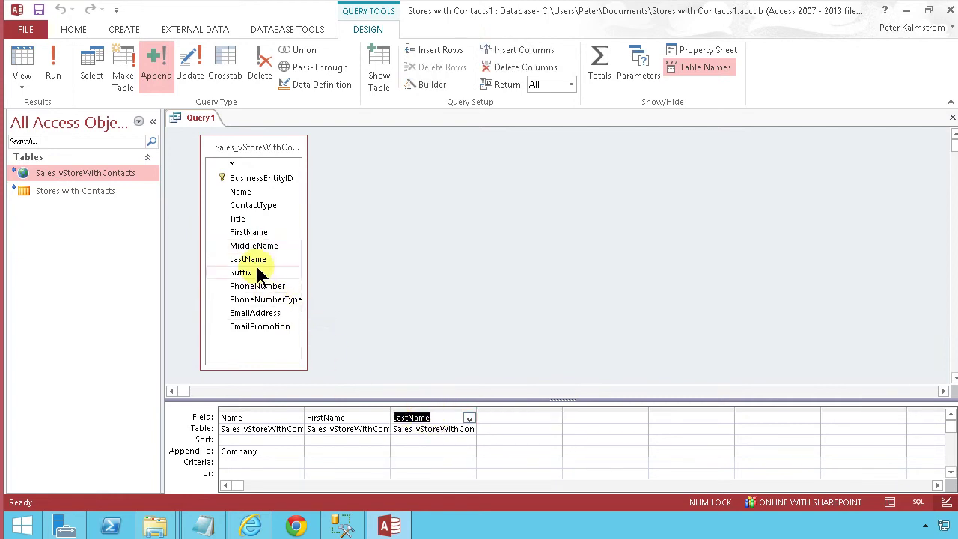
double_click(254, 288)
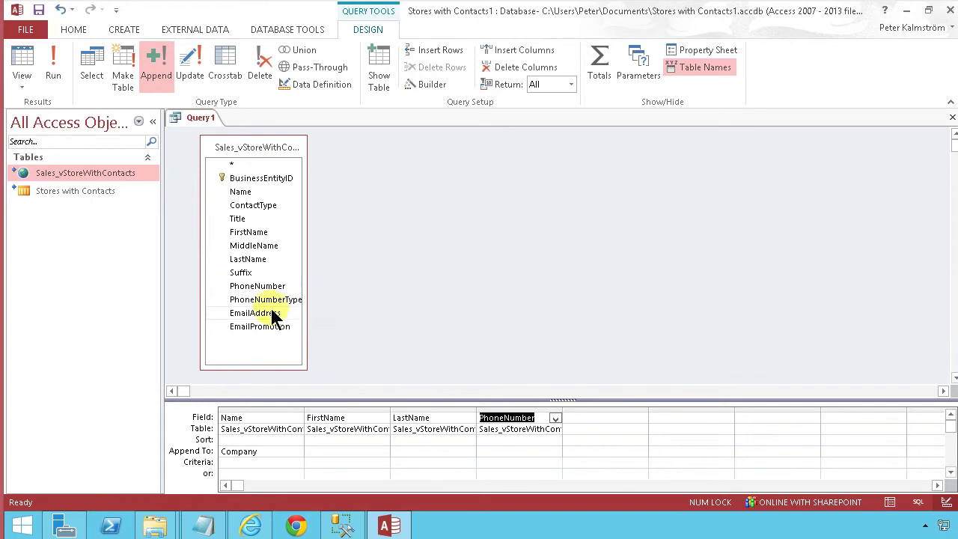
double_click(274, 313)
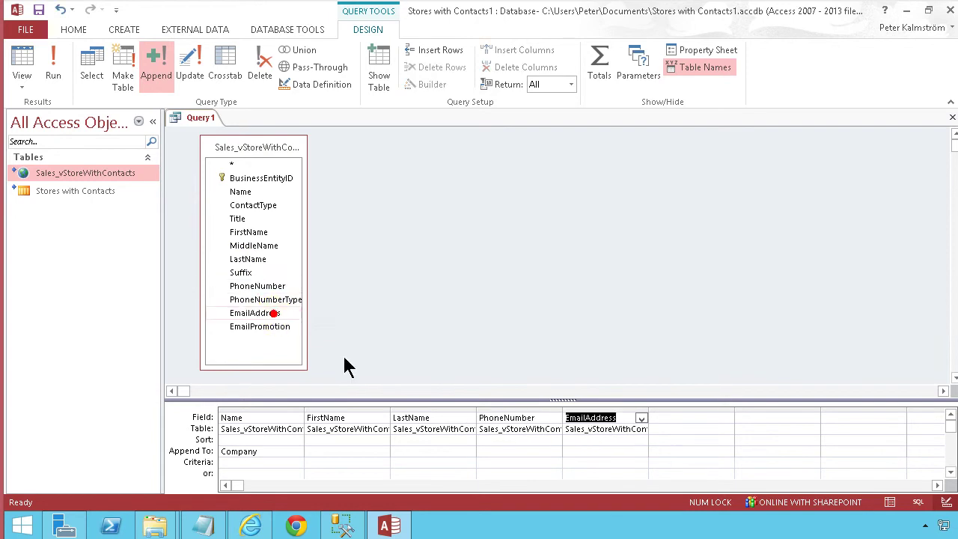
- Append FirstName to First Name and LastName to Last Name
left_click(348, 450)
left_click(383, 451)
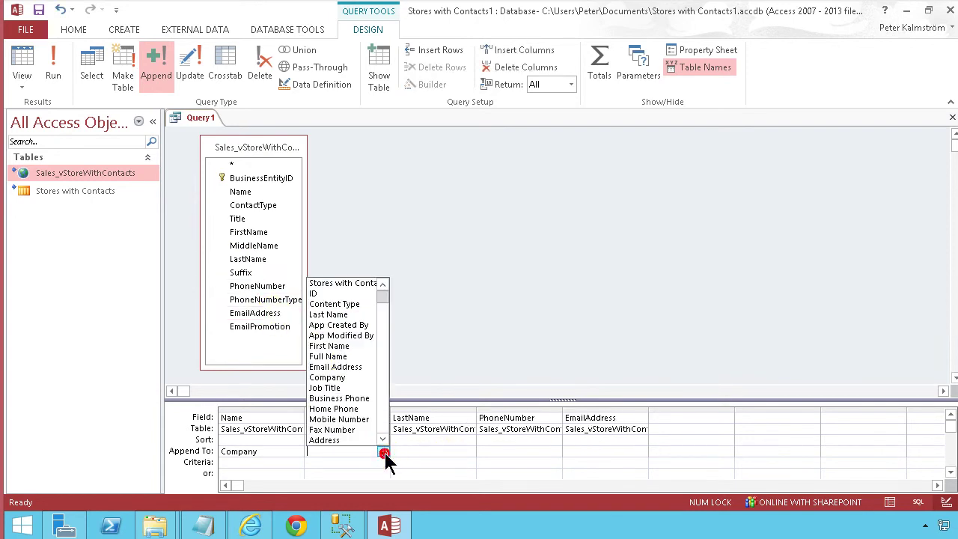
left_click(339, 348)
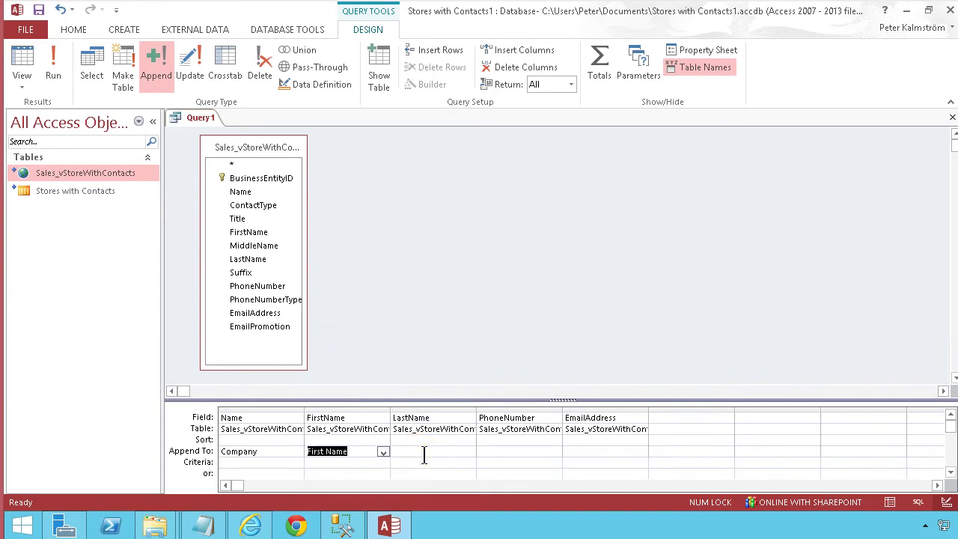
left_click(421, 451)
left_click(469, 452)
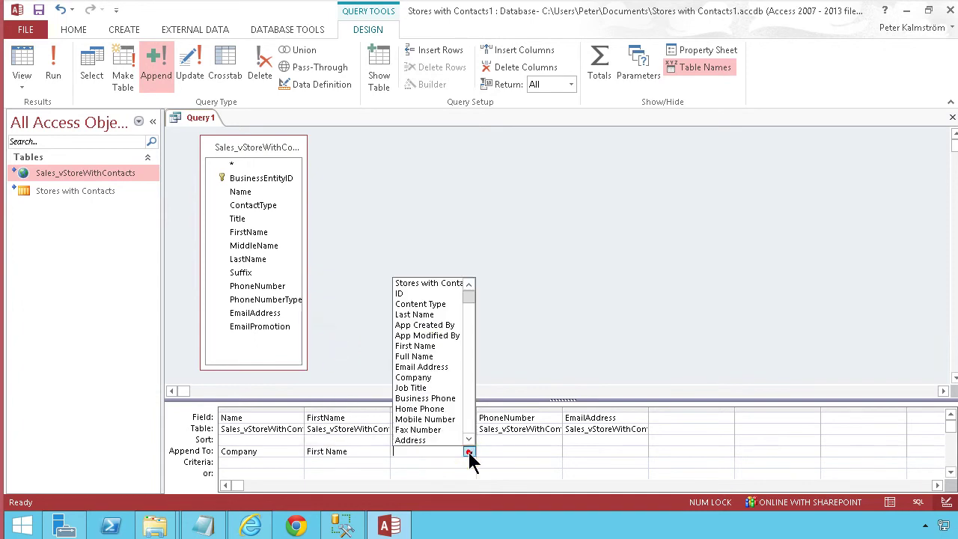
left_click(426, 315)
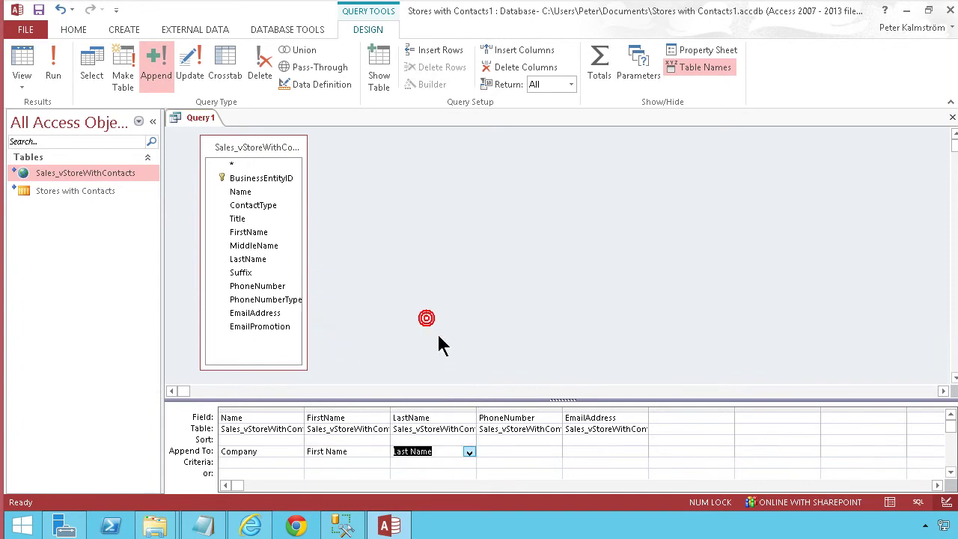
- Append PhoneNumber to Business Phone and EmailAddress to Email Address
left_click(495, 452)
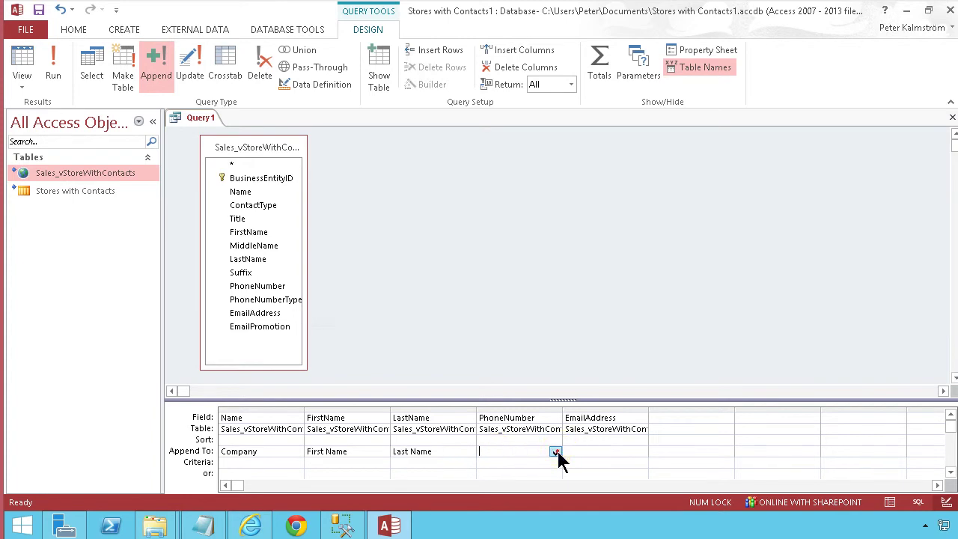
left_click(556, 452)
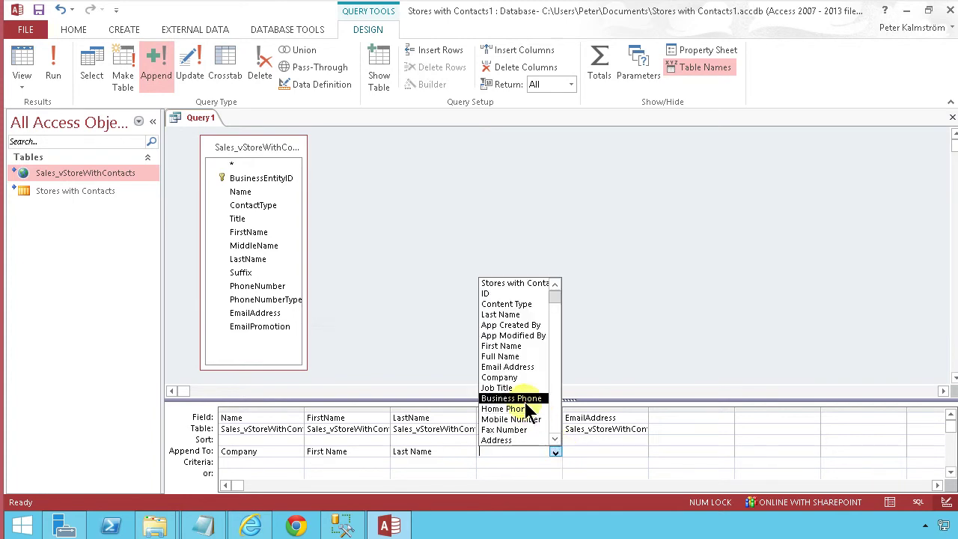
left_click(517, 399)
left_click(585, 452)
left_click(642, 451)
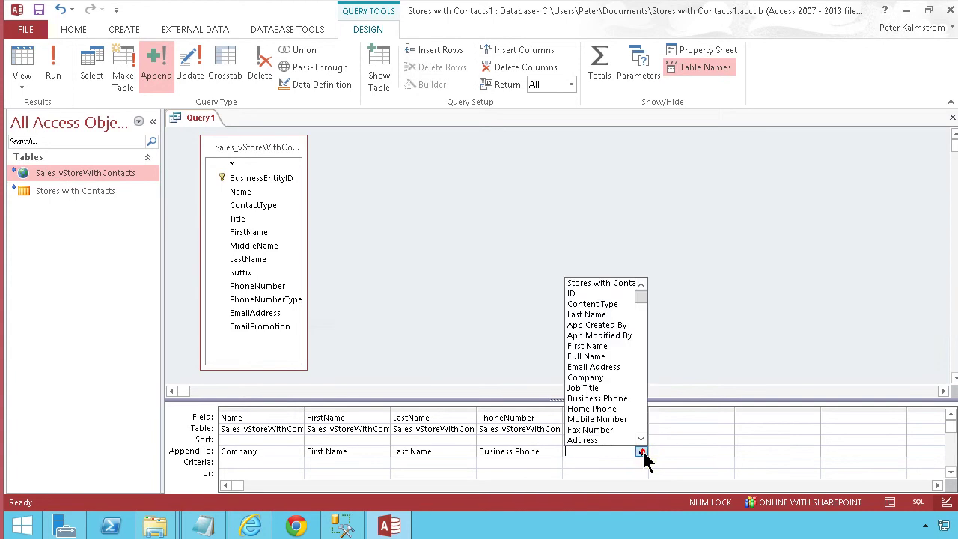
left_click(599, 367)
left_click(670, 418)
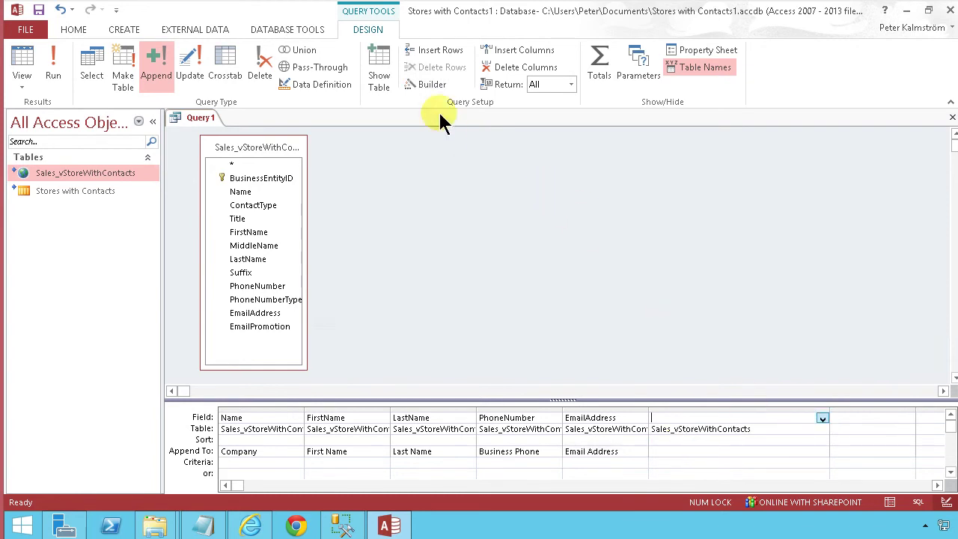
- In Expression Builder, build [FirstName] + " " + [LastName] from Sales_vStoreWithContacts
left_click(430, 86)
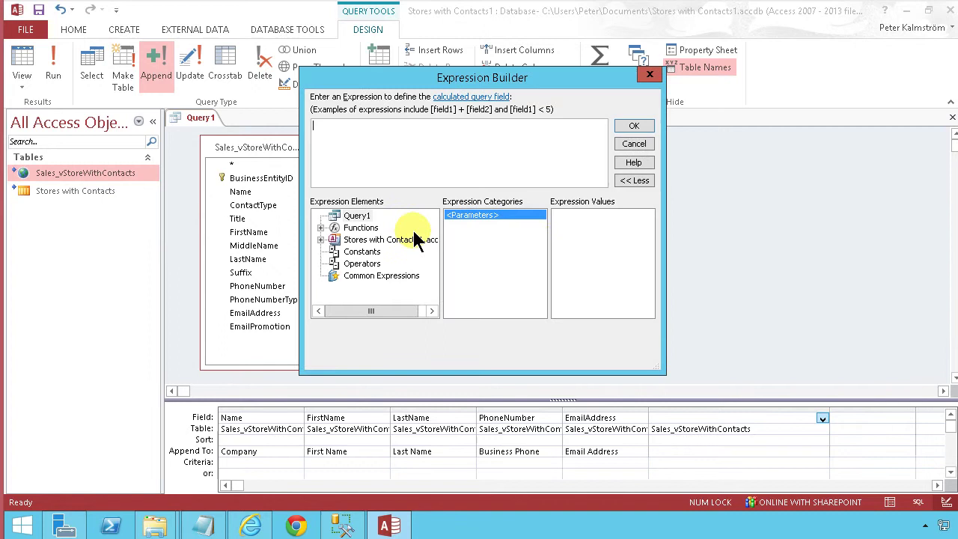
left_click(320, 239)
left_click(335, 252)
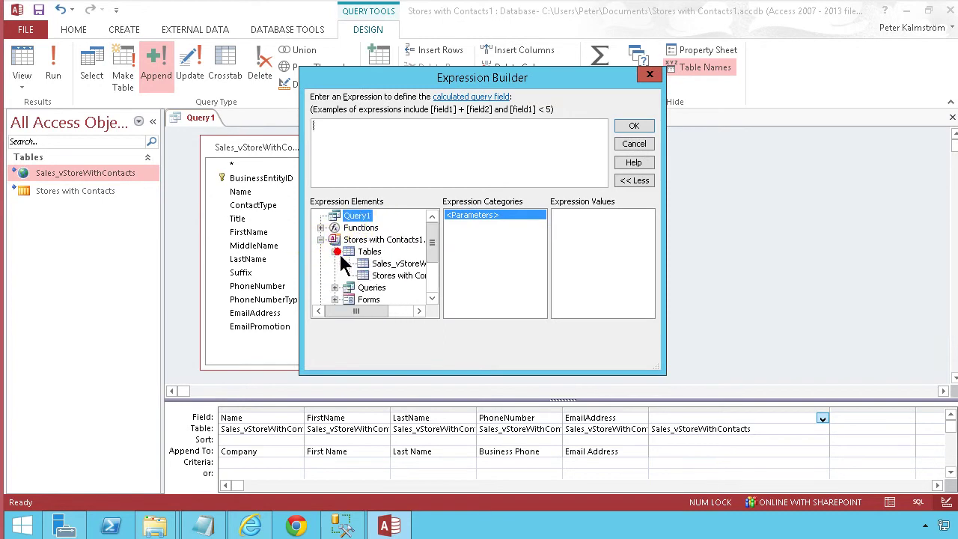
left_click(382, 263)
left_click(466, 255)
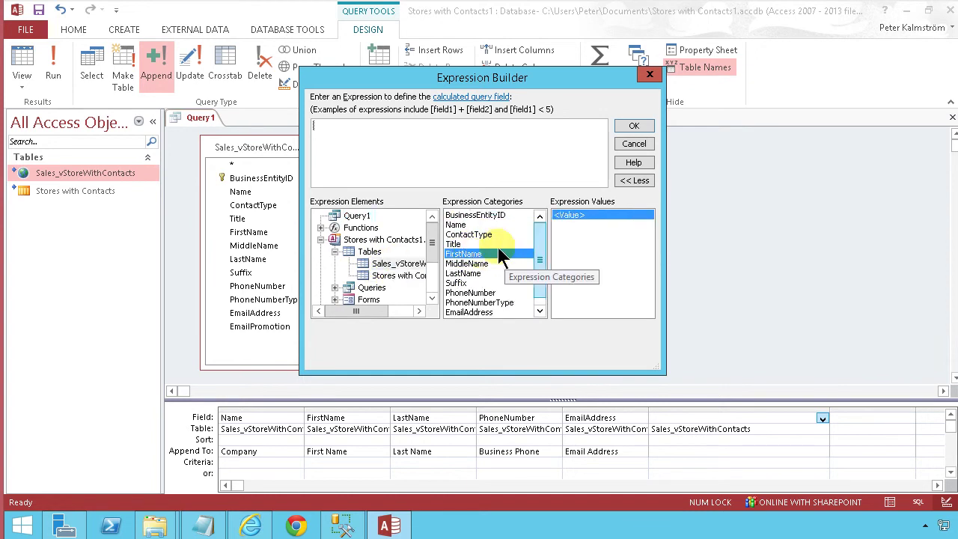
double_click(472, 254)
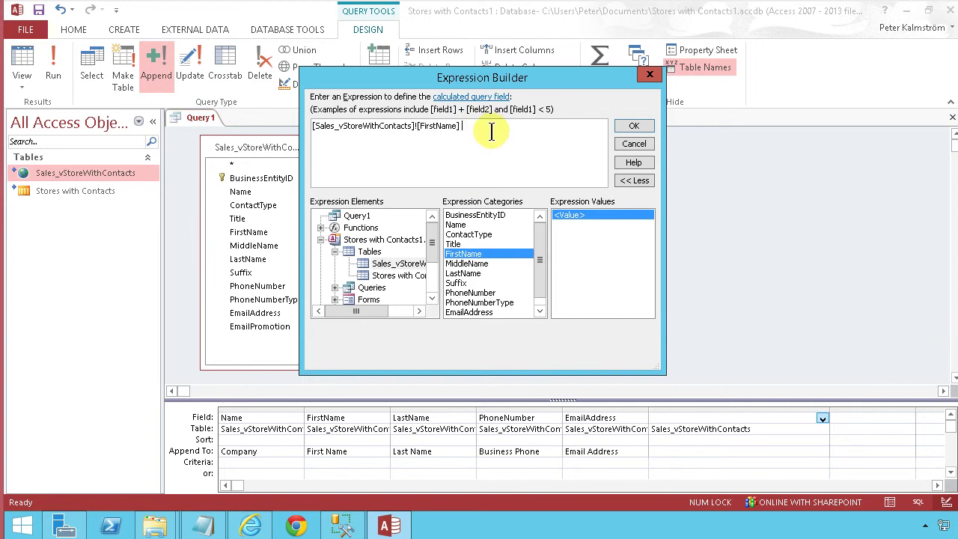
type("+ \" \" +")
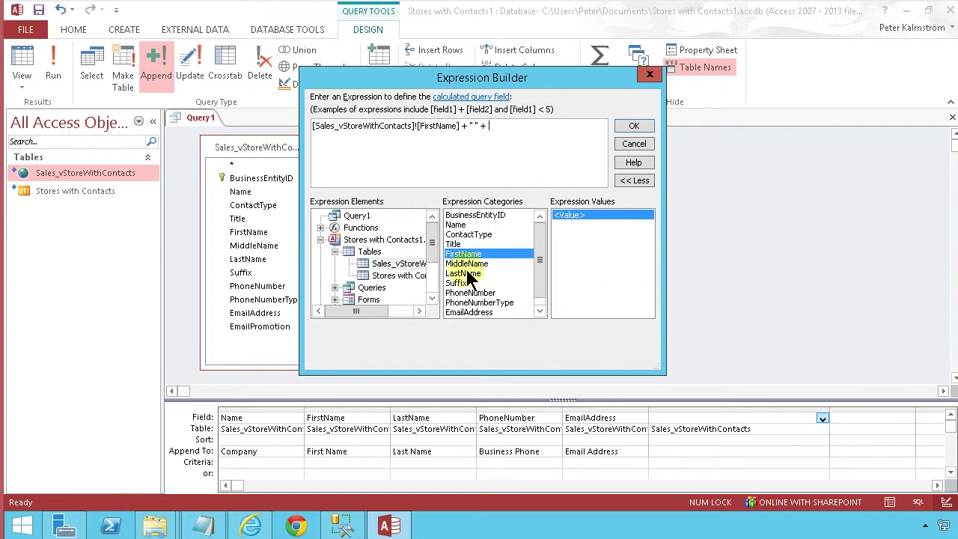
double_click(468, 274)
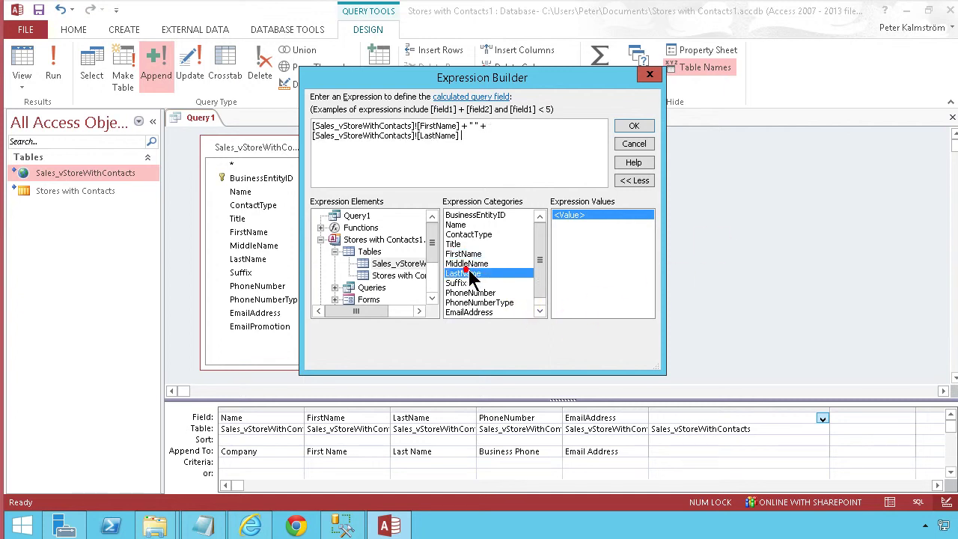
left_click(634, 126)
- Append the combined-name column to Full Name and preview the query datasheet
left_click(678, 451)
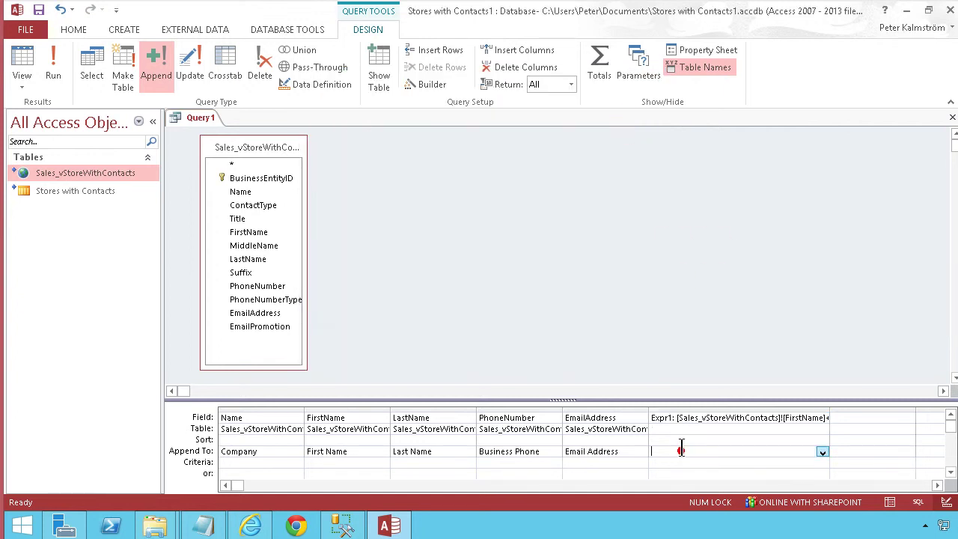
left_click(823, 452)
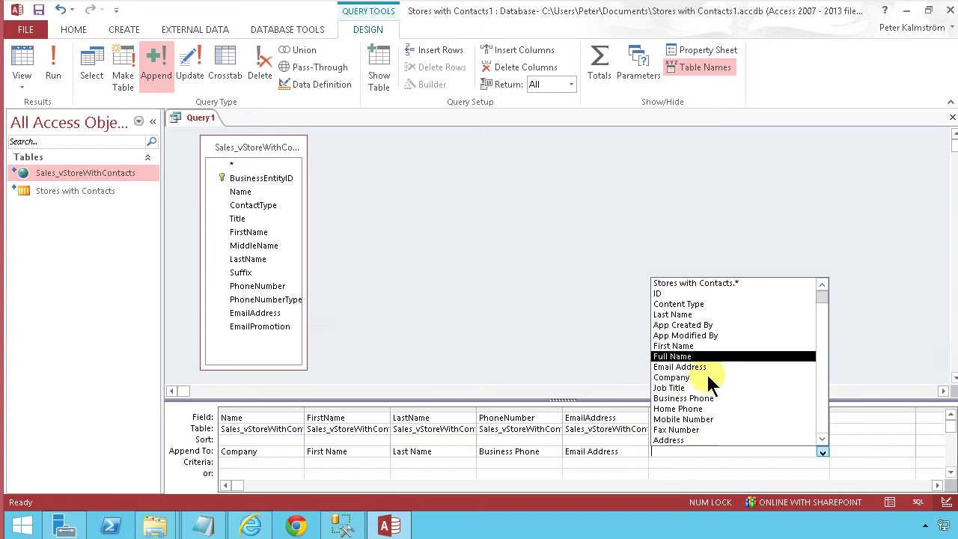
left_click(694, 359)
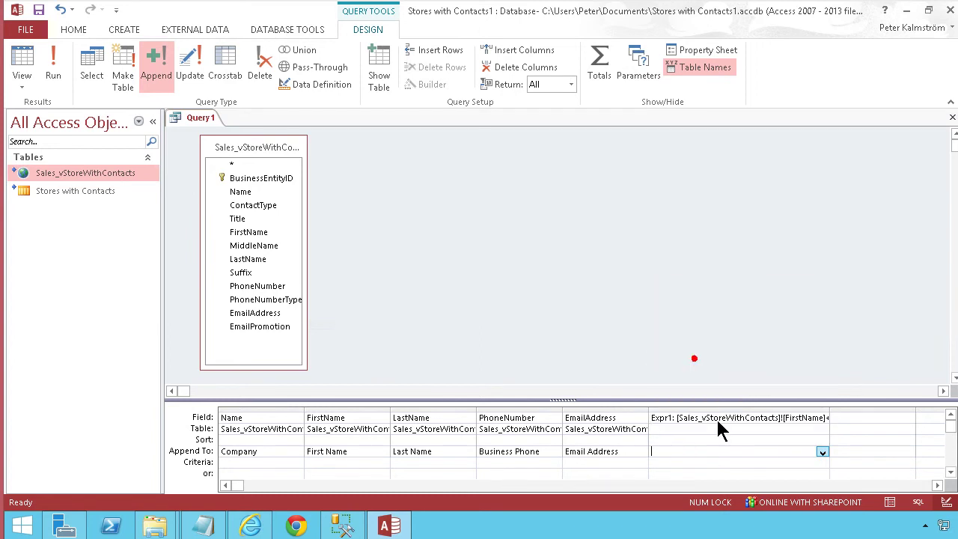
left_click(707, 473)
left_click(19, 69)
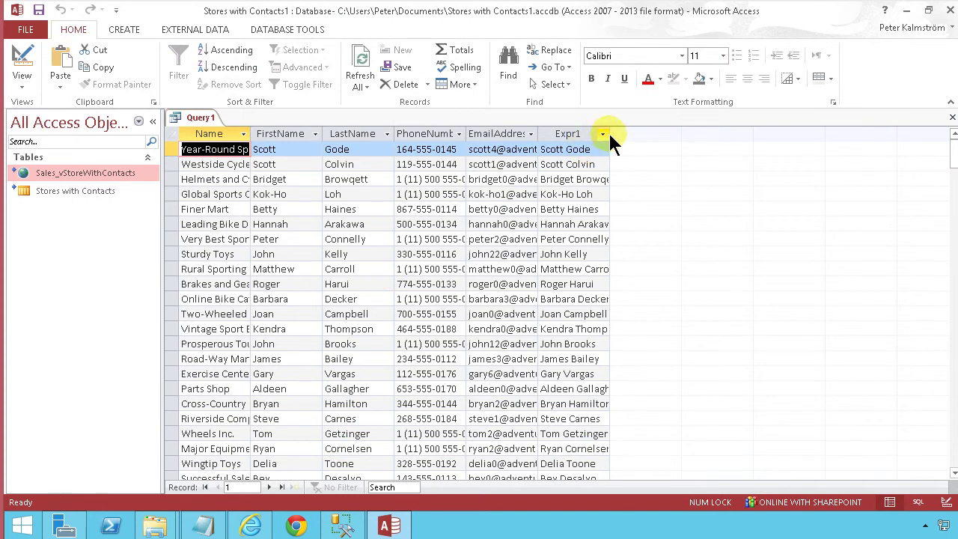
left_click_drag(611, 133, 922, 153)
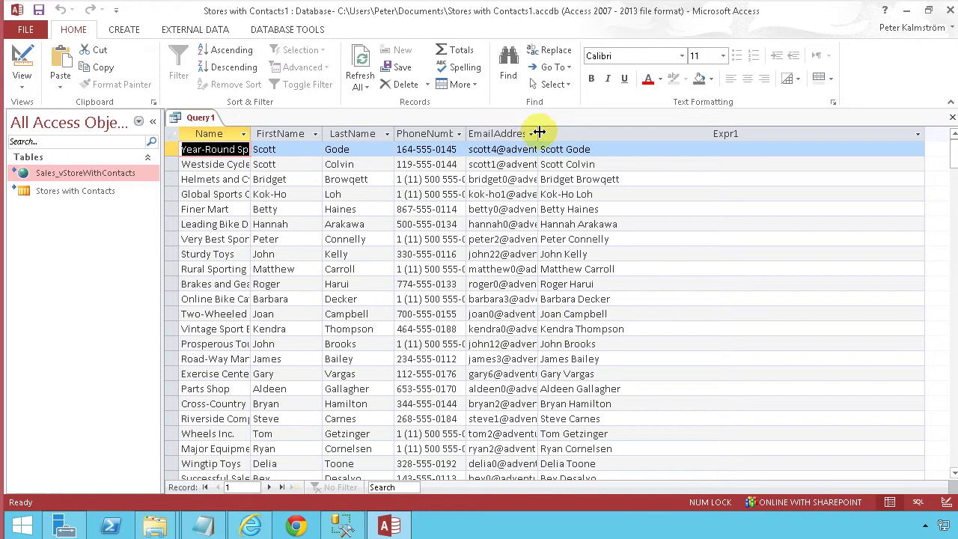
left_click_drag(539, 132, 672, 143)
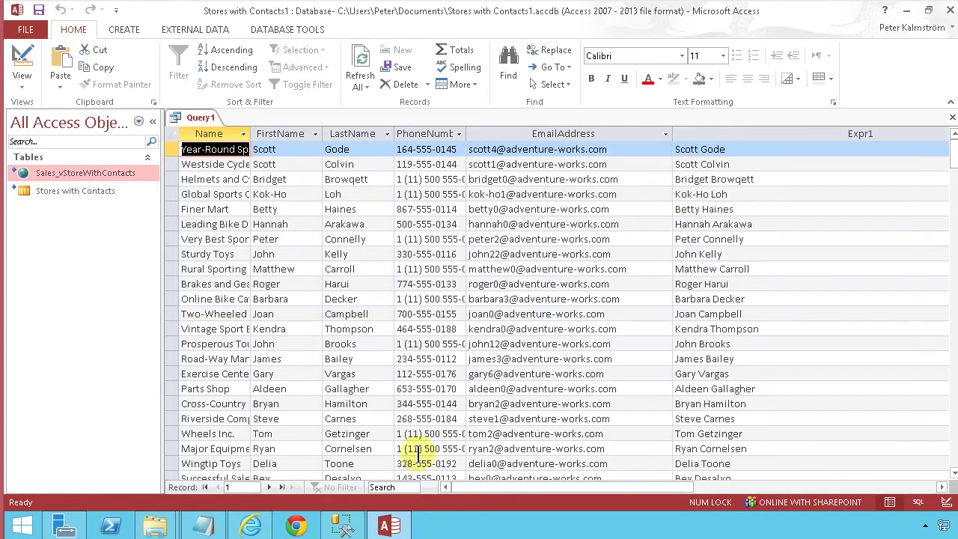
left_click(281, 488)
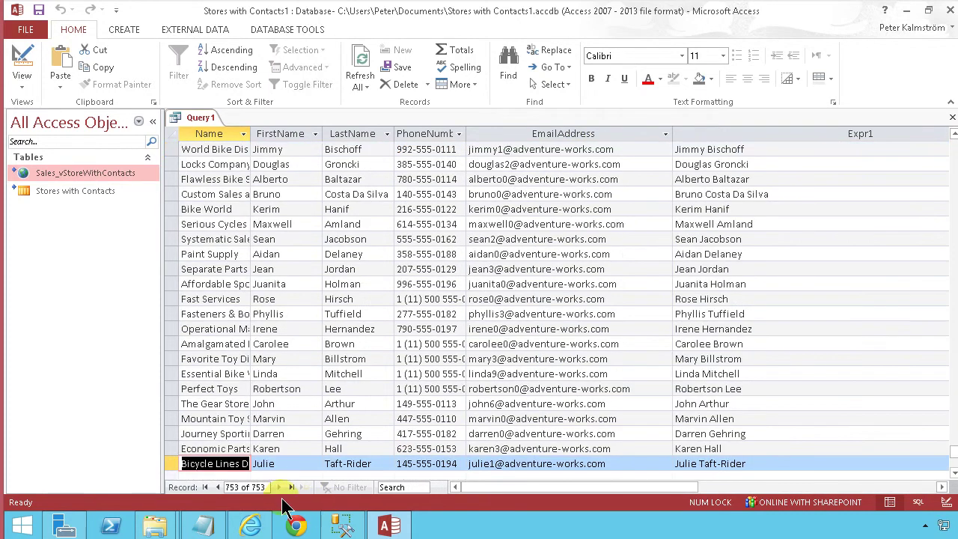
left_click(218, 487)
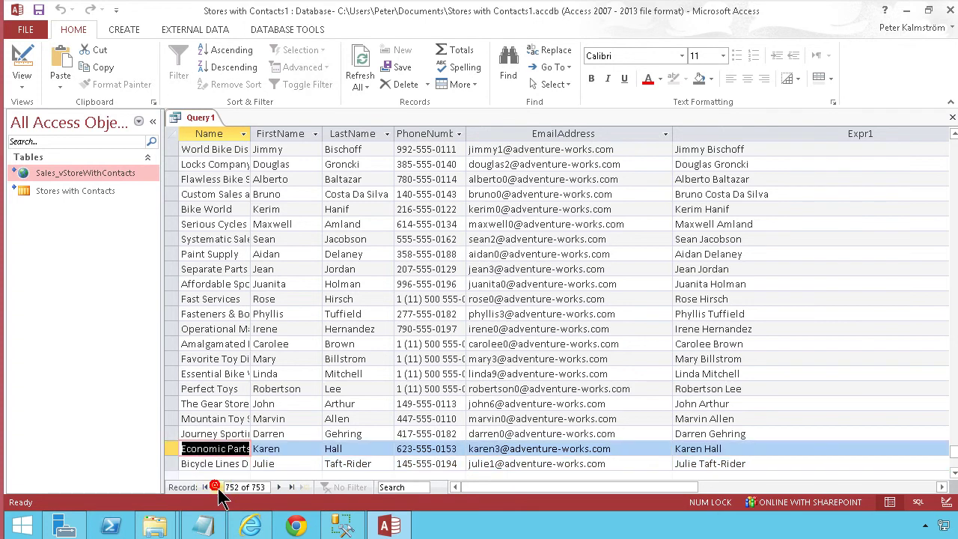
left_click(21, 59)
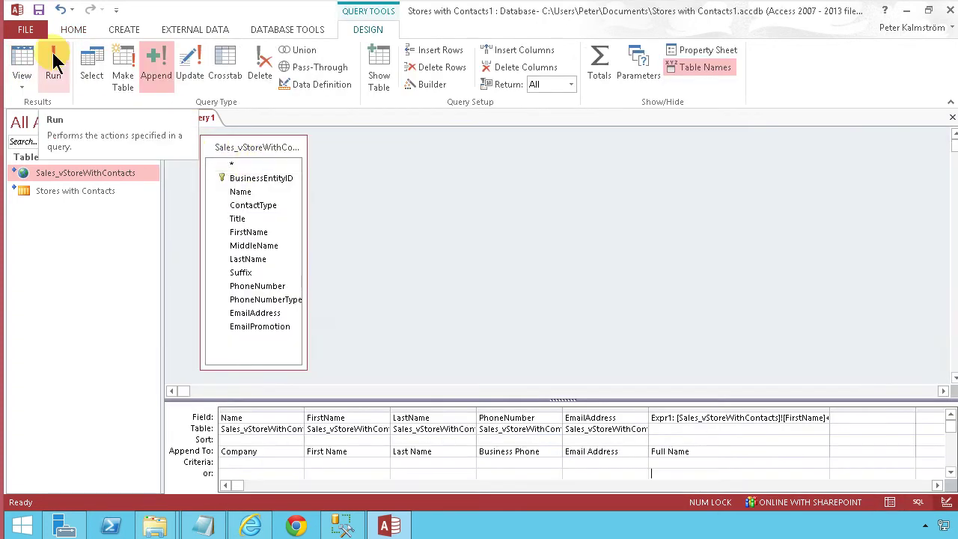
- Save the query as qAddStoreContacts and run it, confirming the append warning
left_click(39, 10)
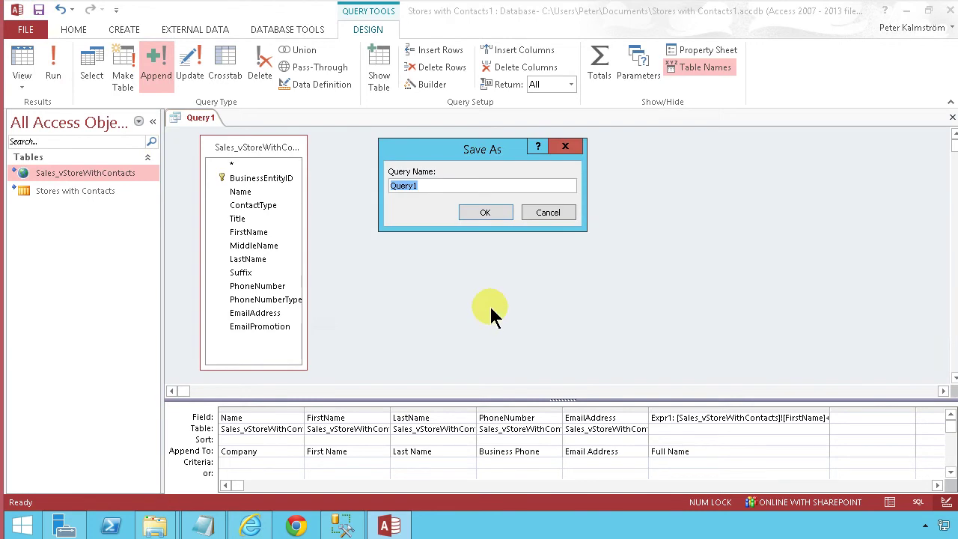
key("BackSpace")
type("qAddStoreContacts")
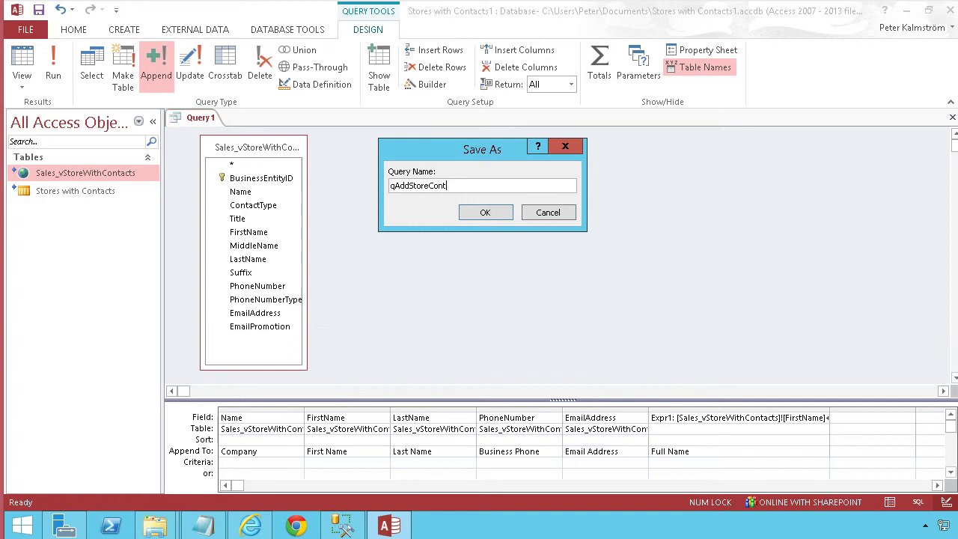
left_click(487, 214)
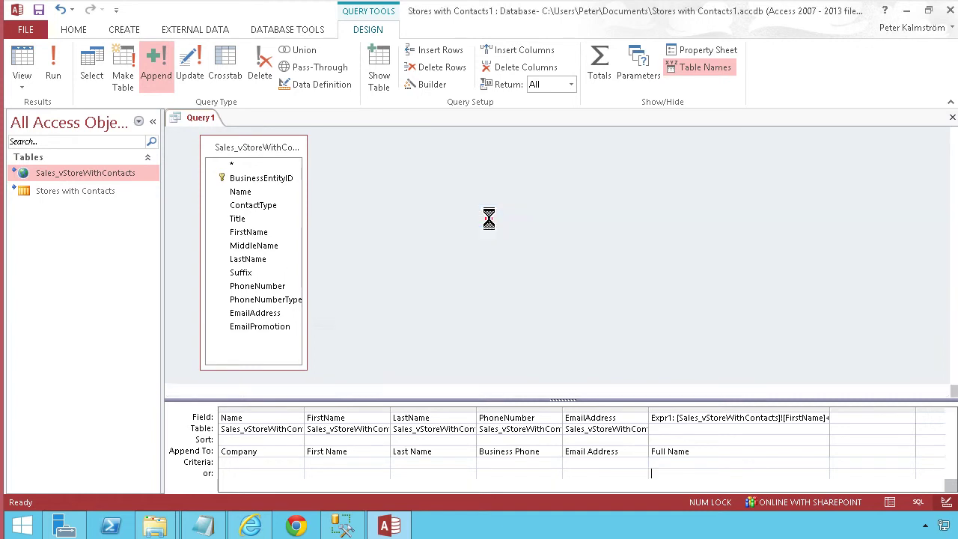
left_click(53, 67)
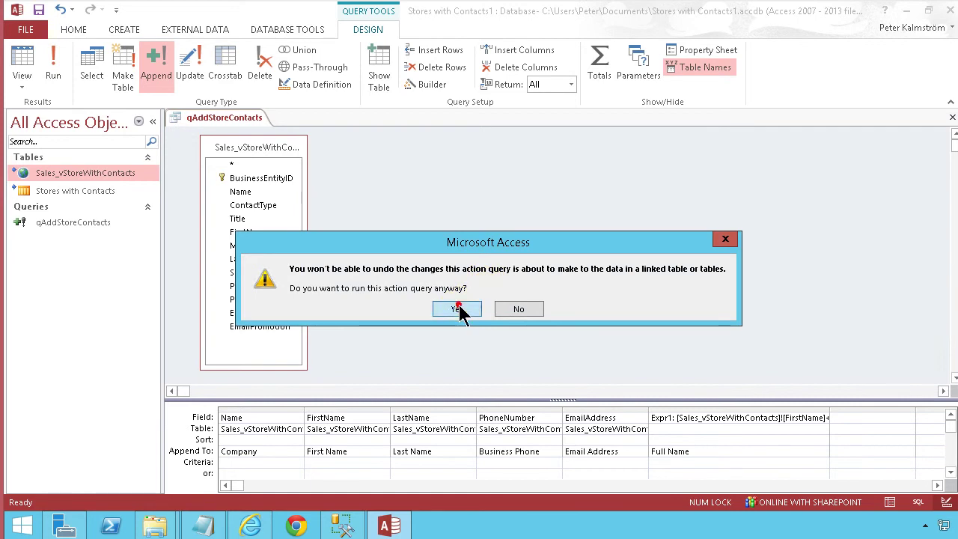
left_click(460, 307)
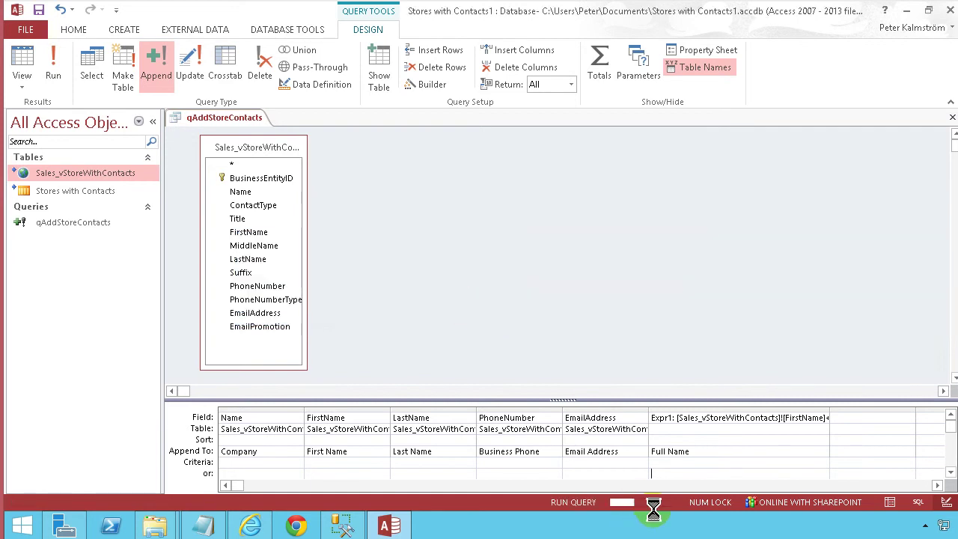
- Refresh the Stores with Contacts list in the browser and scroll through the appended contacts
left_click(250, 527)
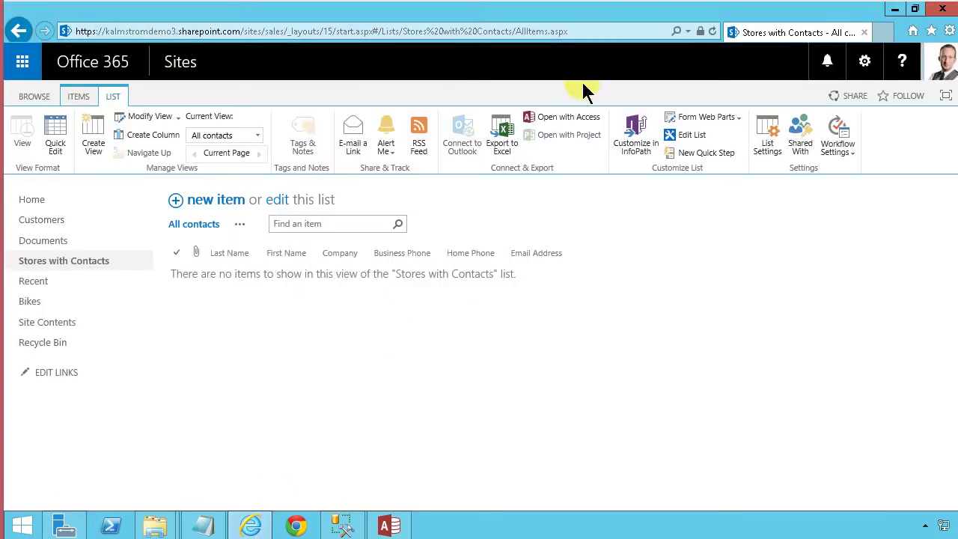
left_click(712, 32)
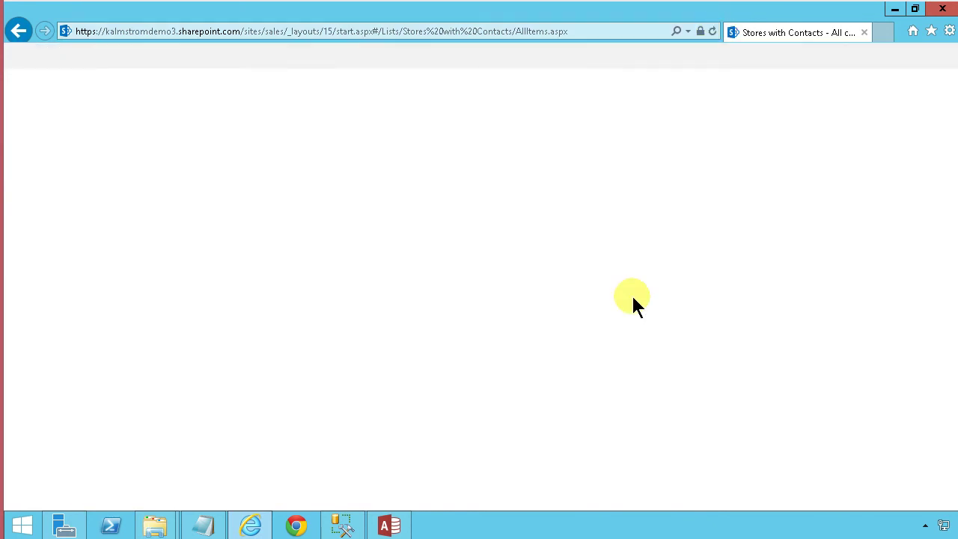
scroll(629, 294, "down", 5)
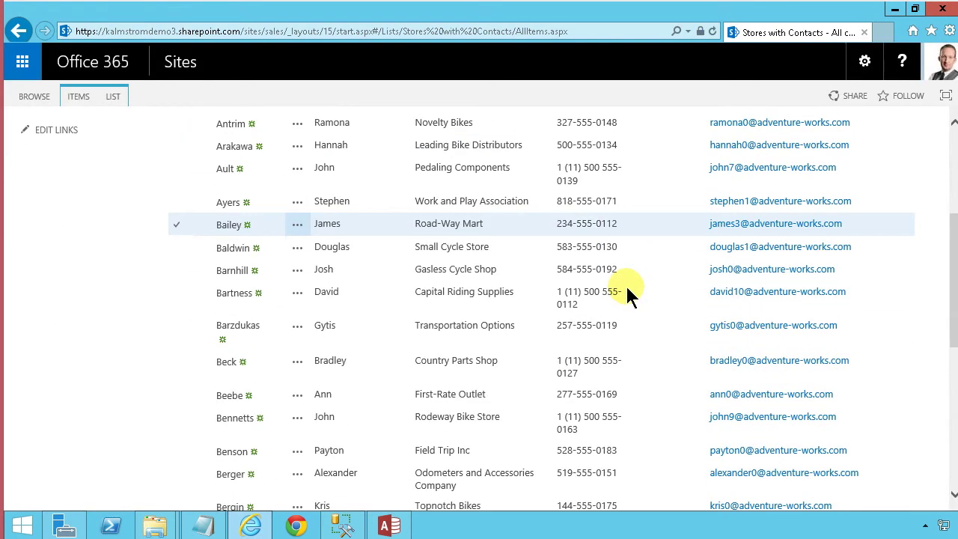
scroll(625, 285, "down", 3)
scroll(626, 285, "up", 10)
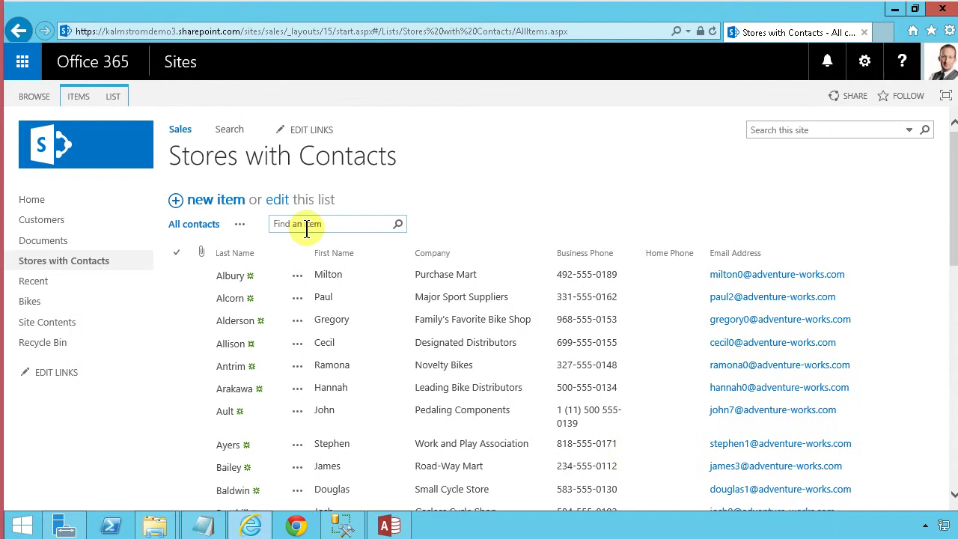
left_click(318, 228)
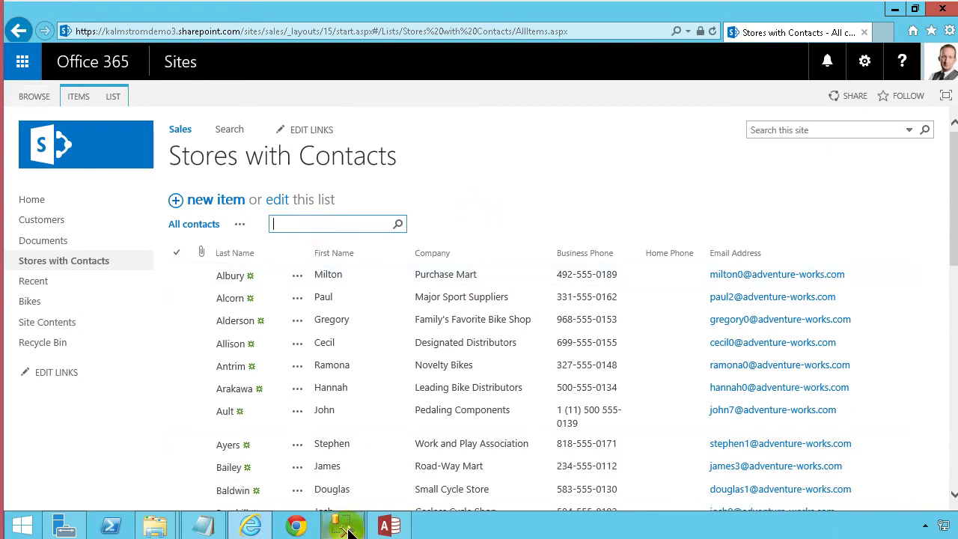
mouse_move(349, 531)
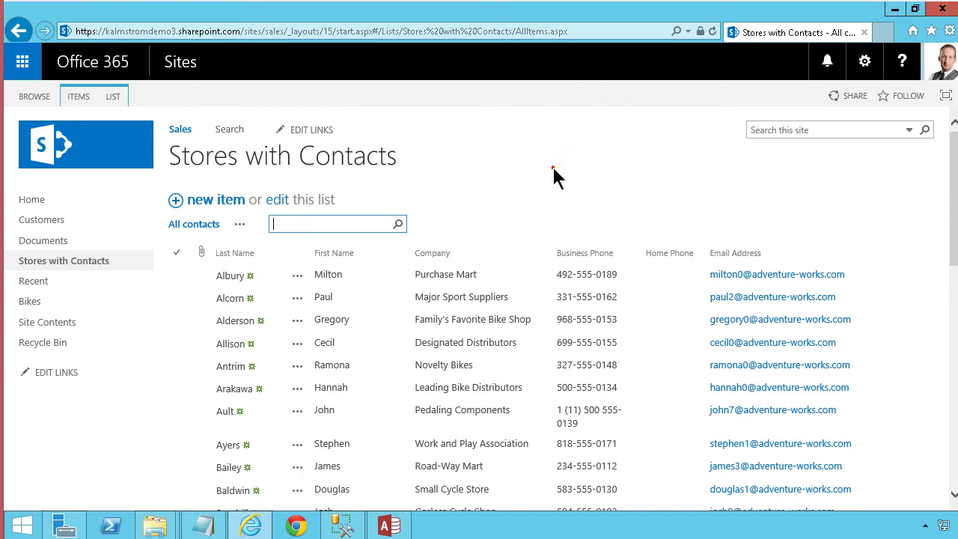
left_click(556, 168)
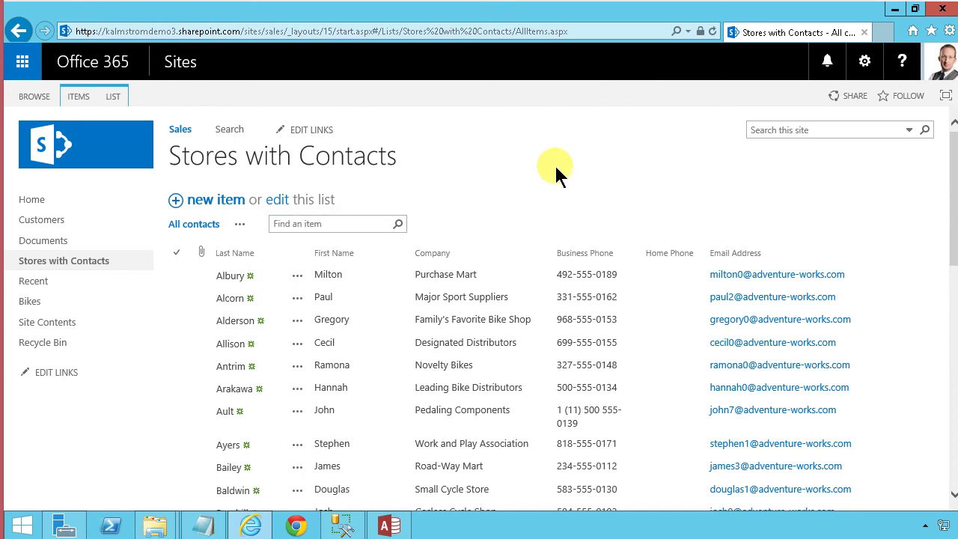